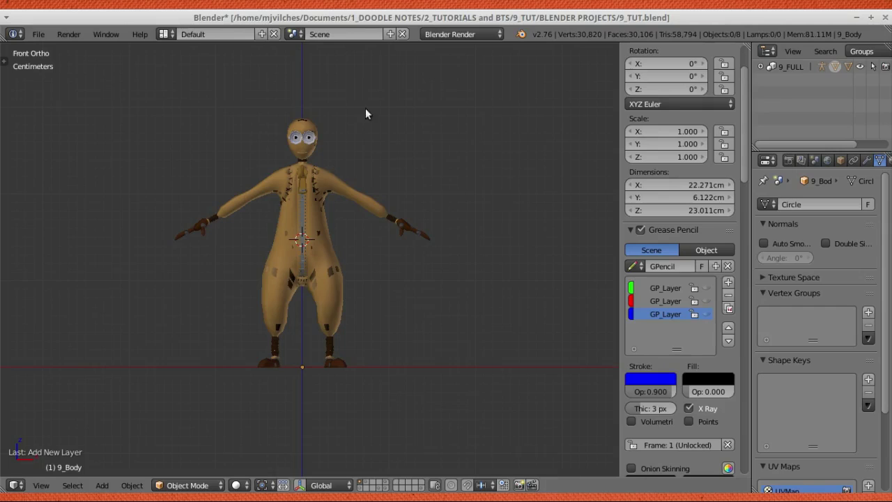
Make the three GP_Layer grease pencil layers visible so the green, red and blue guide strokes show over the character.
scroll(362, 174, "up", 2, "shift")
middle_click_drag(362, 174, 422, 168, "shift")
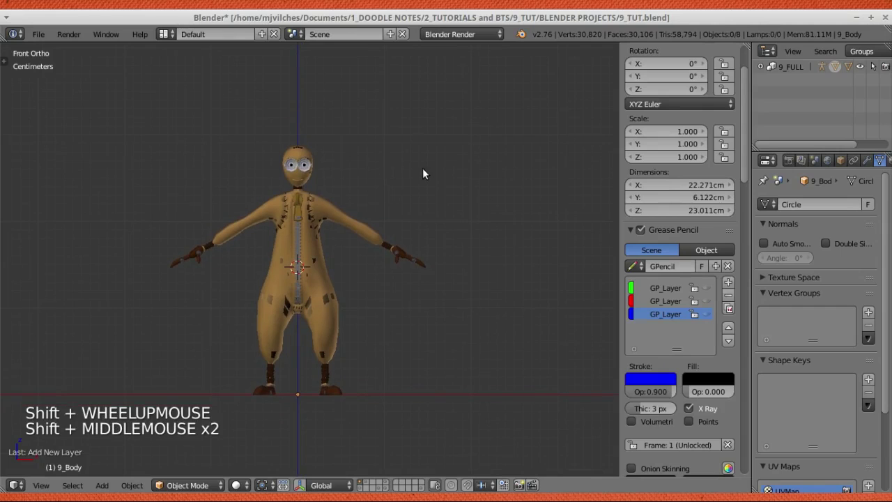
left_click(706, 289)
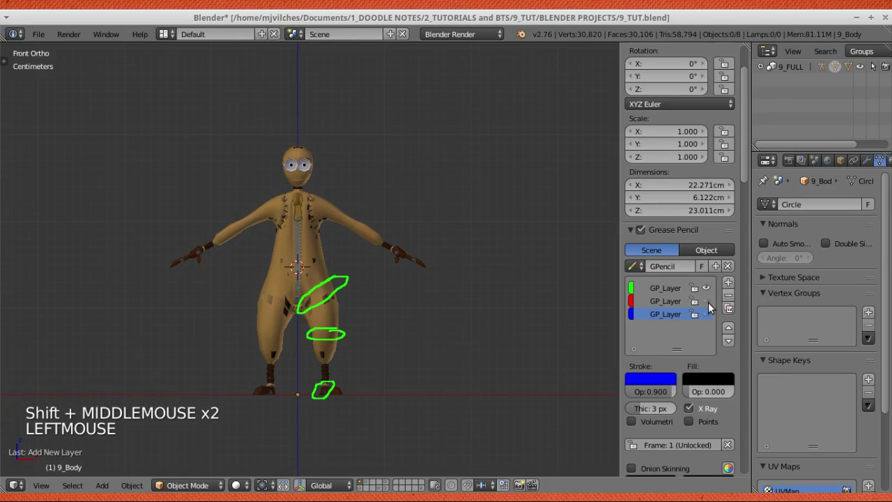
left_click(706, 301)
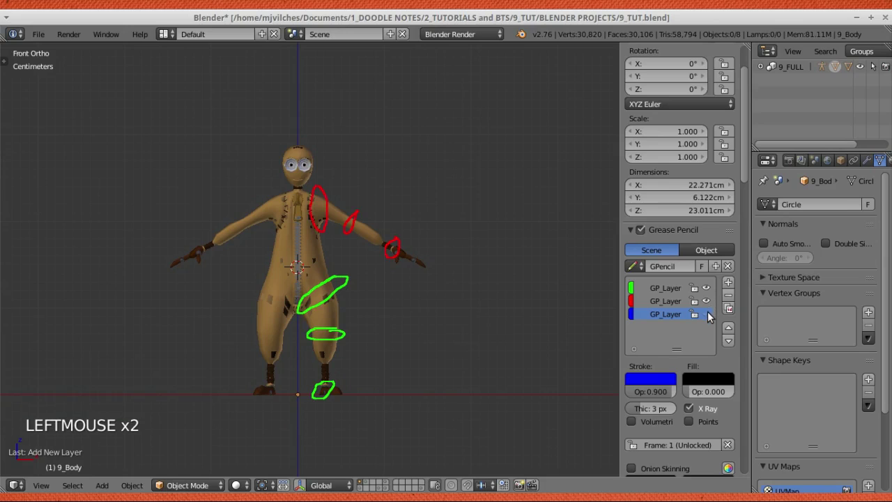
left_click(706, 315)
scroll(355, 289, "up", 1)
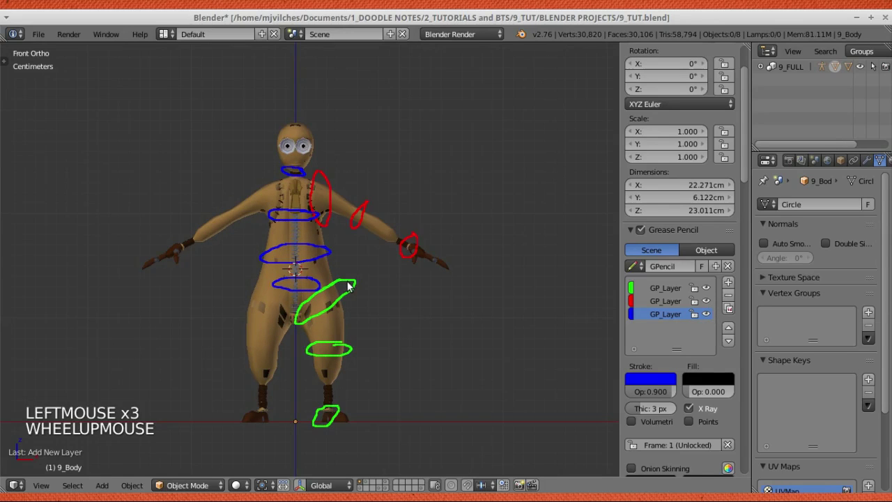
middle_click_drag(289, 189, 300, 184, "shift")
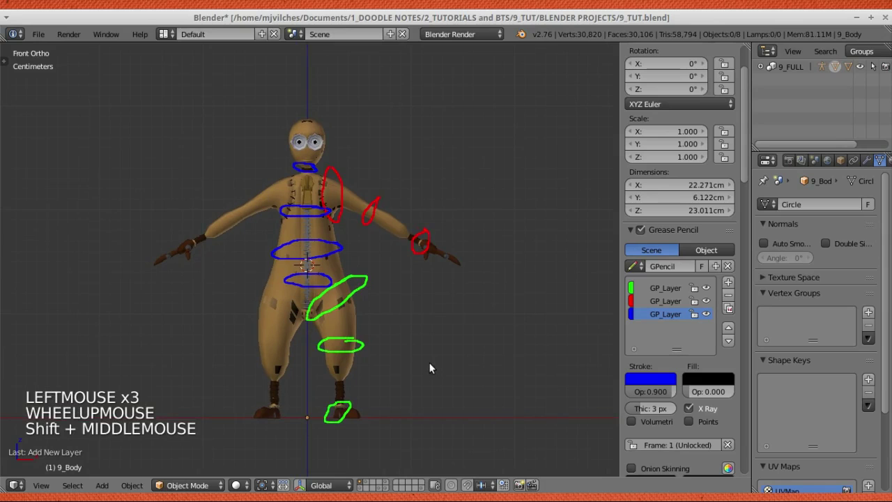
middle_click_drag(429, 363, 464, 342, "shift")
scroll(447, 353, "up", 1)
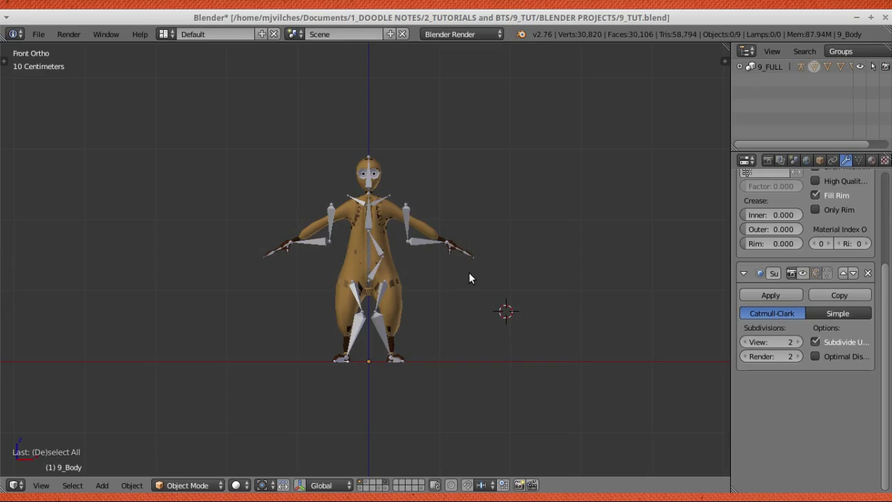
Select the character's body mesh and enter Edit Mode with all vertices deselected.
scroll(460, 270, "up", 4)
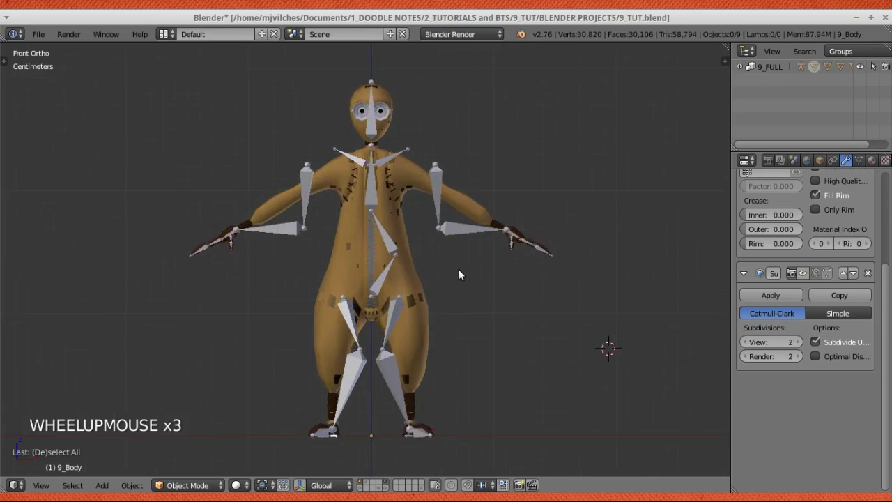
middle_click_drag(459, 269, 457, 300, "shift")
scroll(440, 292, "down", 2)
scroll(439, 291, "up", 1)
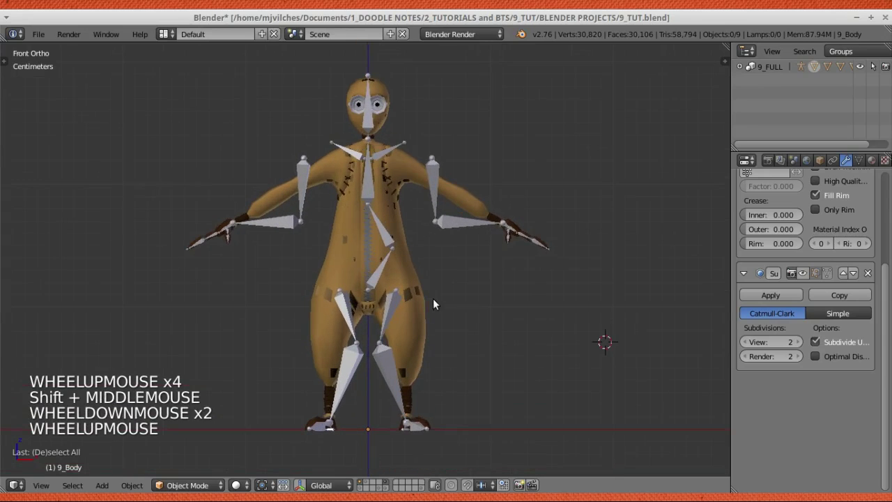
right_click(413, 263)
key("Tab")
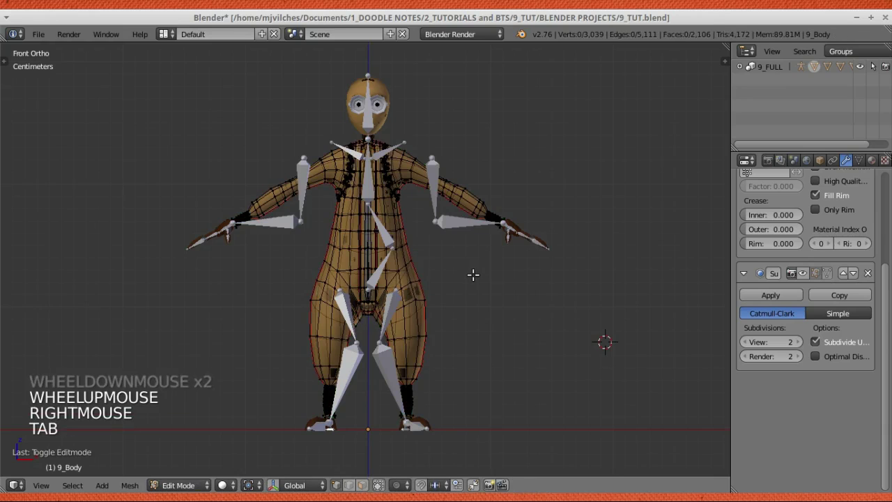
key("a")
key("a")
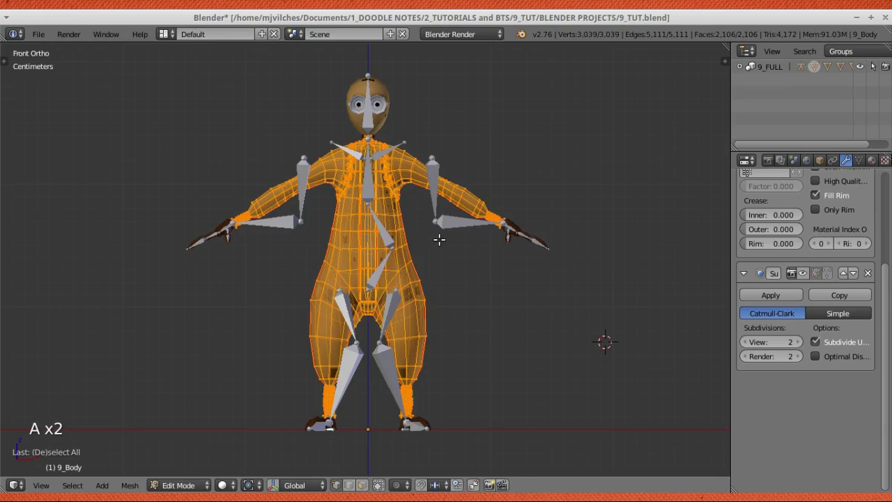
key("a")
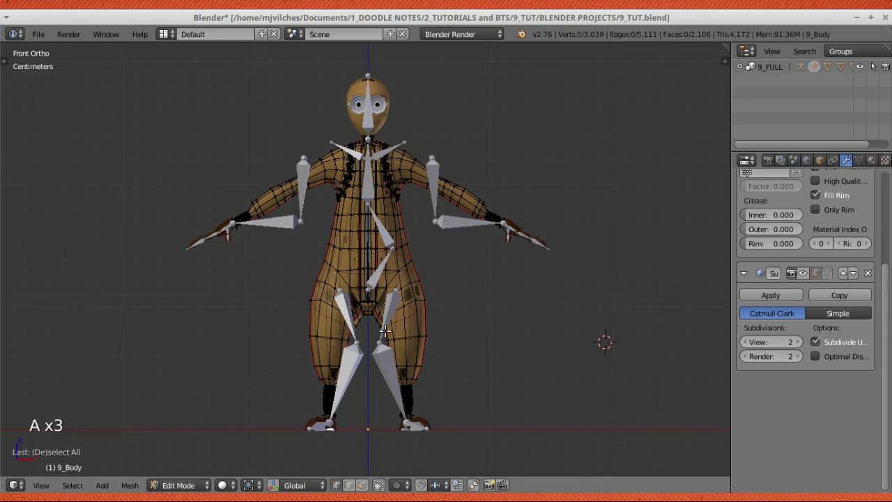
Zoom and pan in close on the character's hips and thighs.
scroll(449, 342, "up", 1)
middle_click_drag(448, 349, 343, 234, "shift")
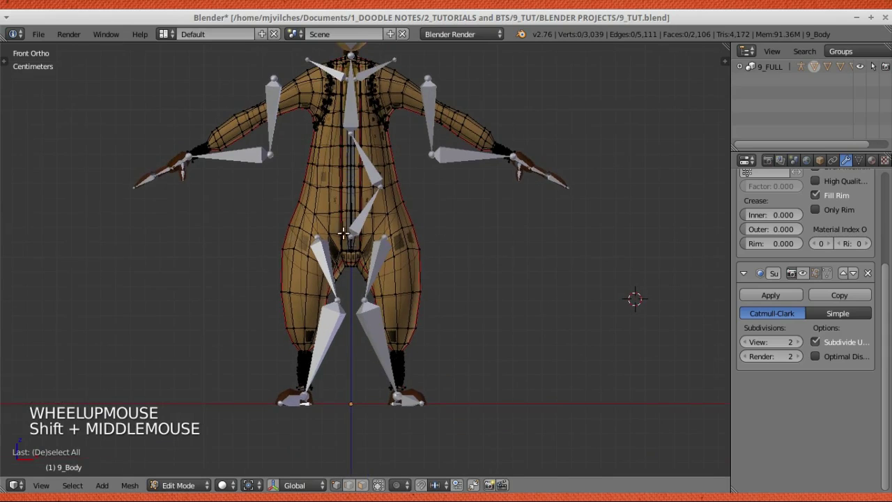
scroll(418, 321, "up", 3)
scroll(432, 352, "down", 7)
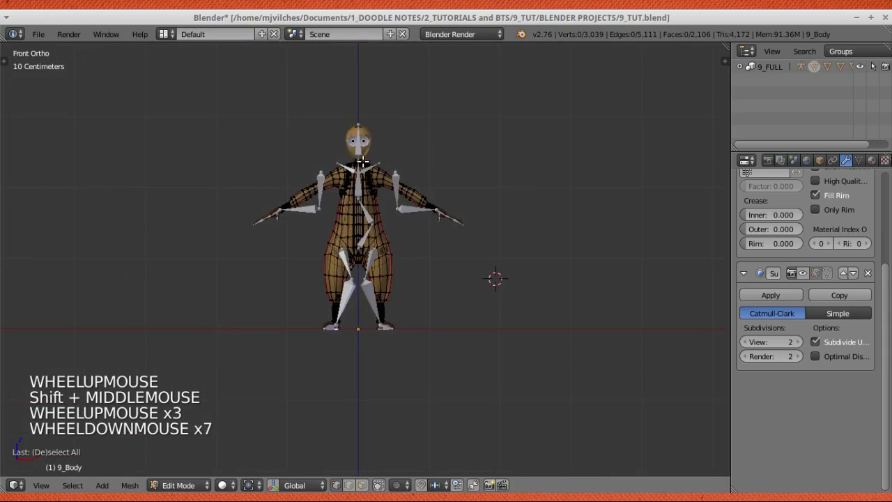
scroll(424, 265, "up", 3)
scroll(420, 302, "up", 2)
middle_click_drag(421, 302, 400, 283, "shift")
scroll(400, 283, "up", 4)
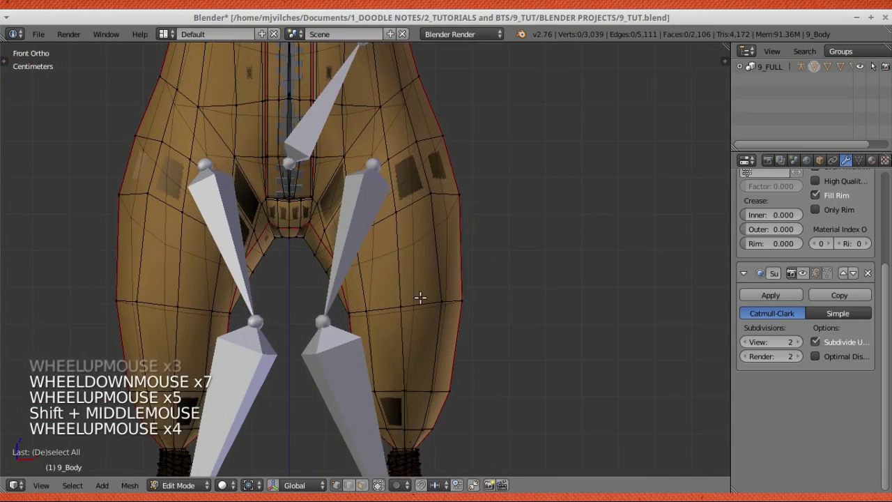
scroll(406, 283, "down", 4)
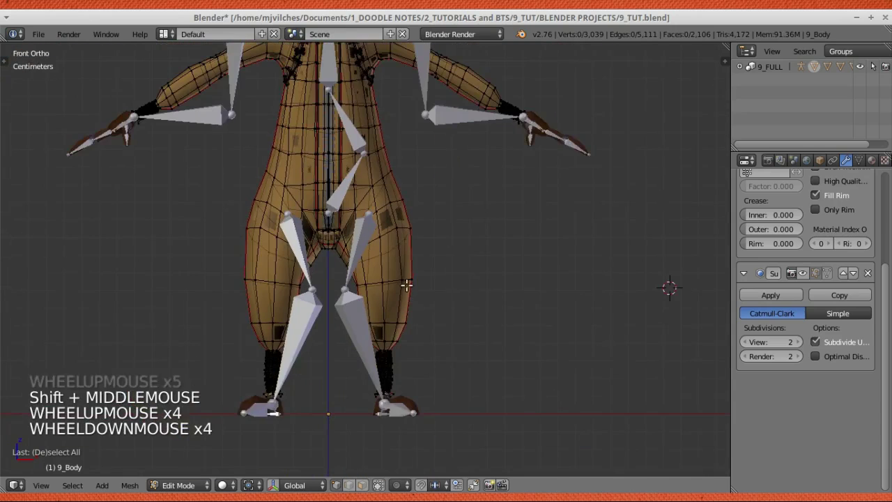
scroll(406, 281, "up", 3)
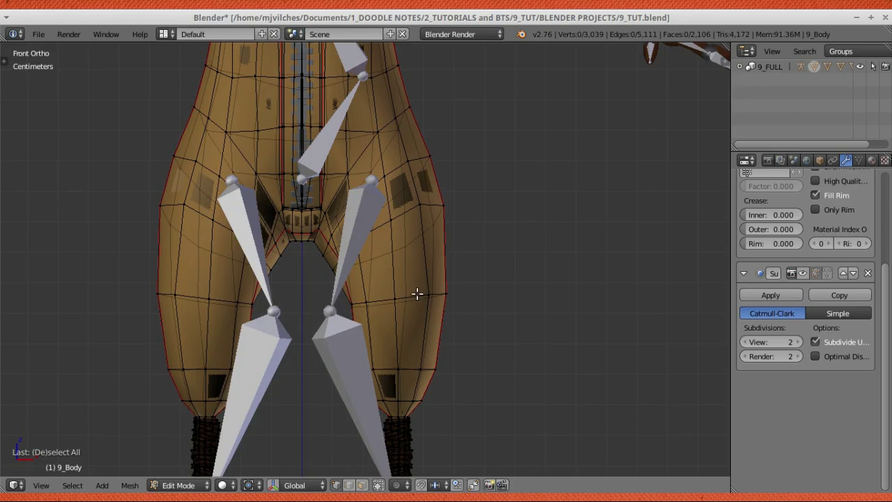
scroll(445, 249, "down", 3)
scroll(417, 298, "up", 5)
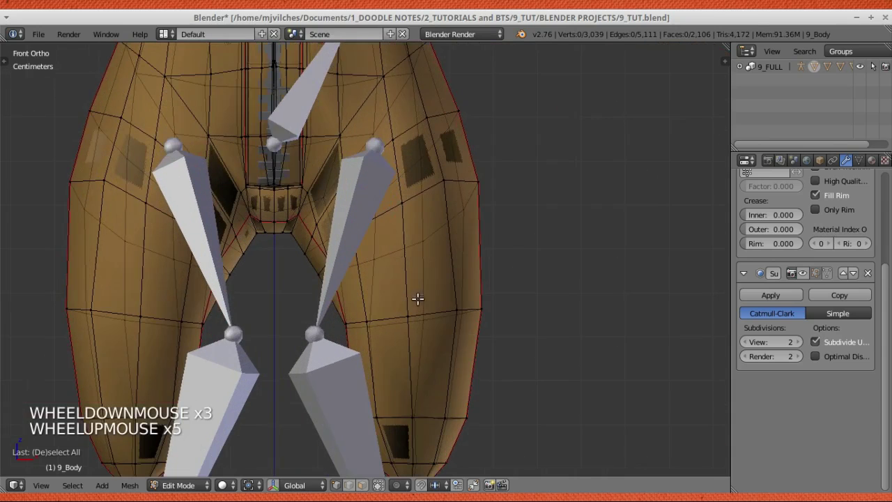
Orbit to an angled view of the legs and try thigh loop selections, clearing a wrong edge ring.
right_click(427, 314, "alt+shift")
scroll(430, 291, "down", 4)
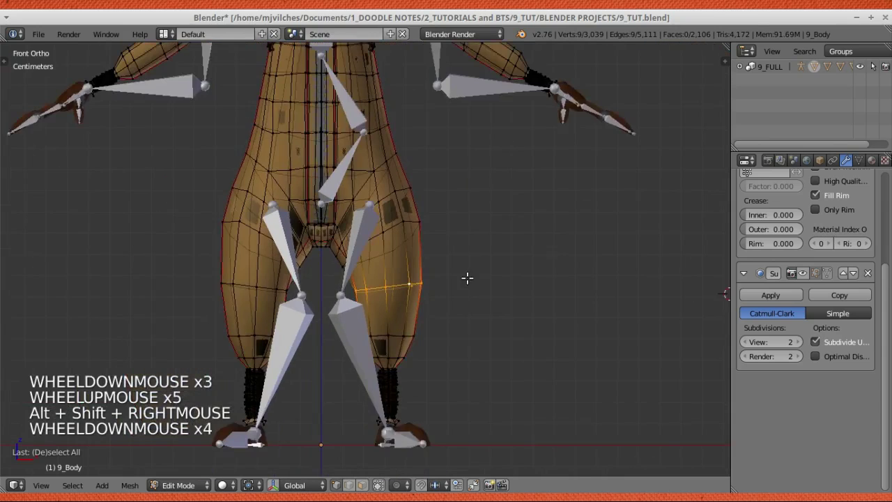
middle_click_drag(429, 290, 393, 274)
scroll(390, 296, "up", 2)
scroll(453, 293, "down", 3)
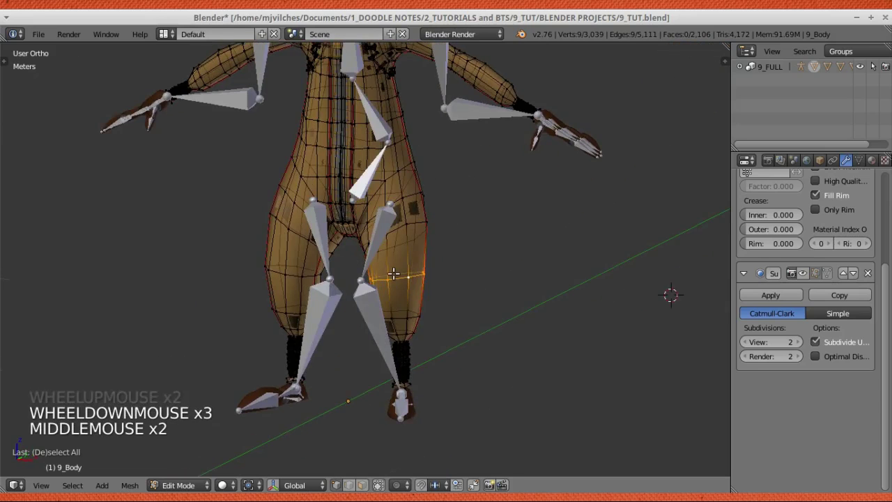
right_click(395, 278, "ctrl+alt")
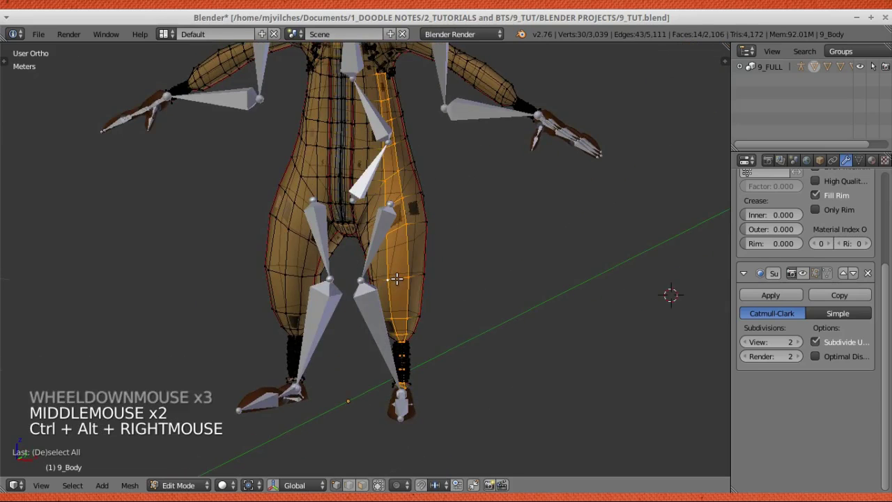
key("a")
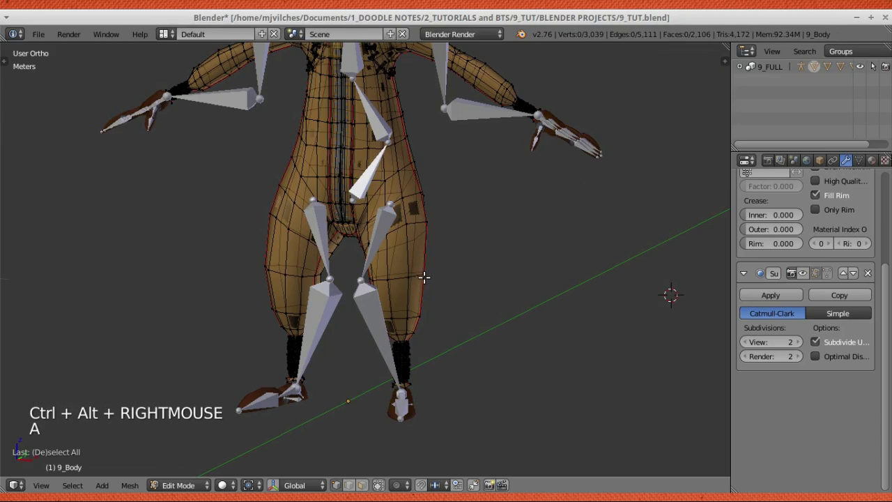
Select the right-hand thigh edge loop just above the knee and orbit to verify it.
right_click(424, 278, "alt+shift")
key("a")
right_click(422, 278, "alt+shift")
scroll(423, 278, "down", 2)
middle_click_drag(422, 277, 359, 242)
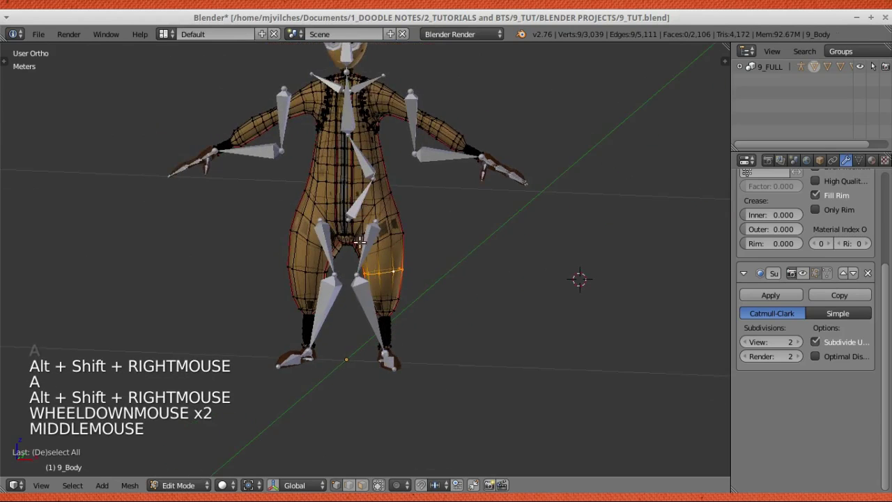
scroll(414, 291, "up", 4)
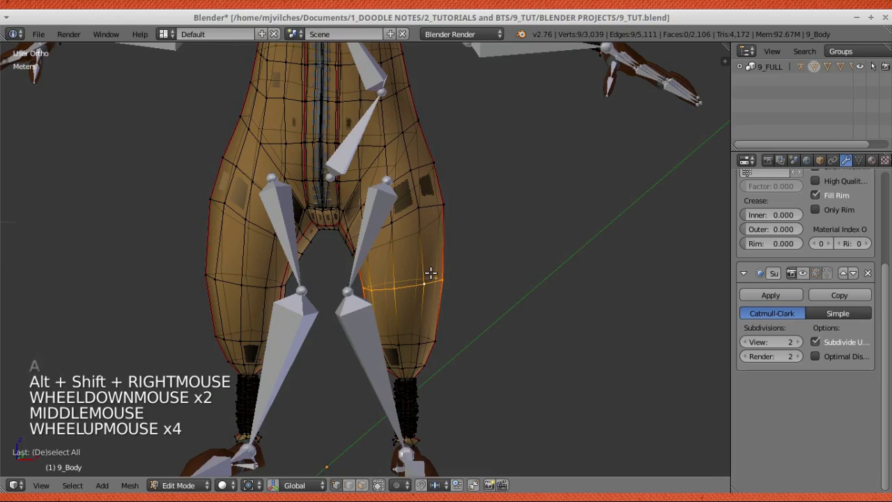
Snap the 3D cursor to the centre of the selected thigh loop (Cursor to Selected) and orbit to check it.
key("shift+s")
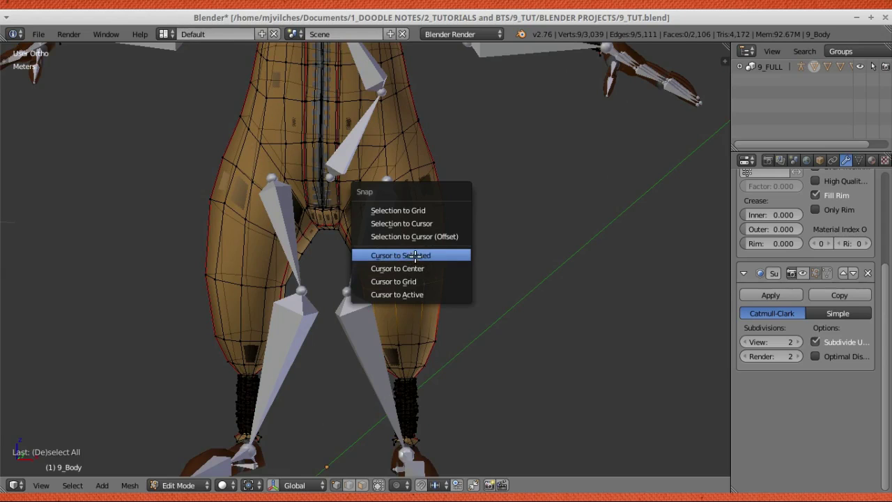
left_click(418, 255)
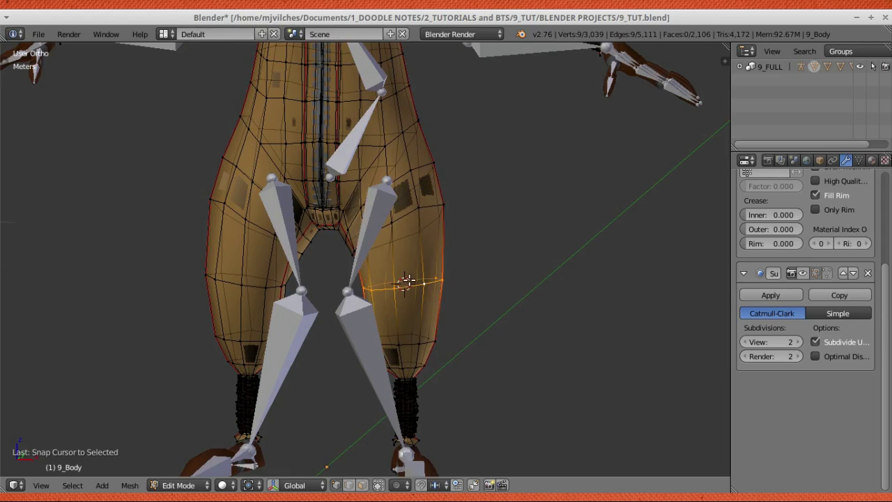
middle_click_drag(402, 273, 376, 279)
scroll(412, 277, "down", 4)
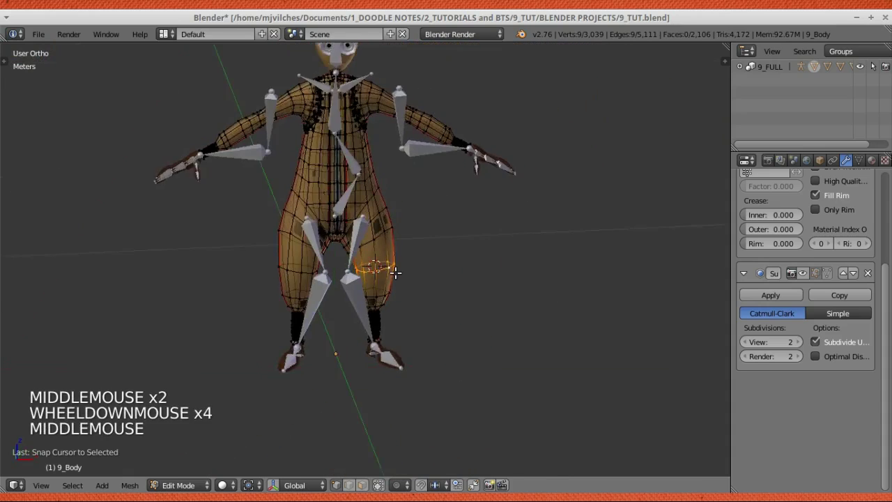
scroll(376, 279, "up", 2)
scroll(374, 280, "down", 4)
scroll(375, 280, "up", 8)
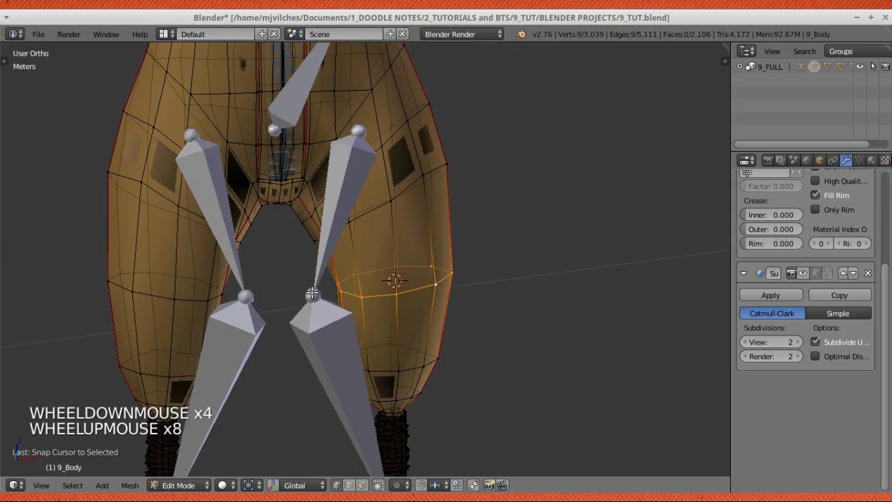
Leave mesh editing, put the metarig armature in Edit Mode and select its left knee joint.
key("Tab")
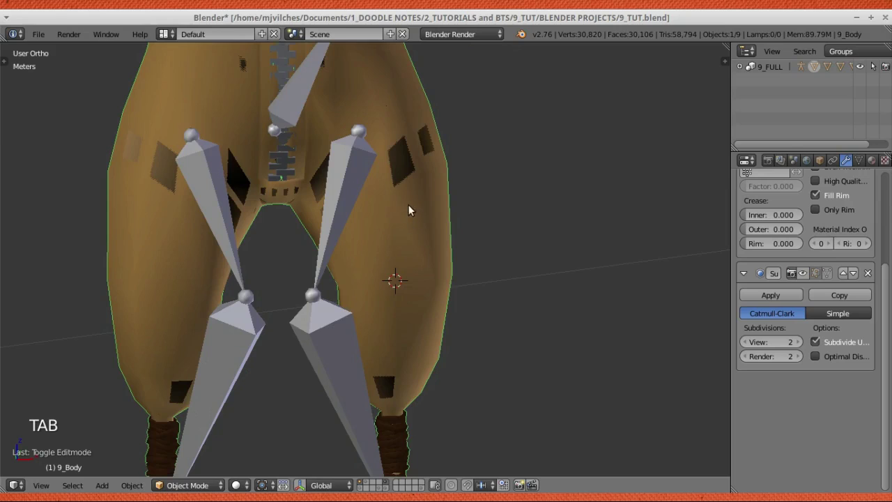
key("Tab")
key("Tab")
key("Tab")
right_click(318, 311)
key("Tab")
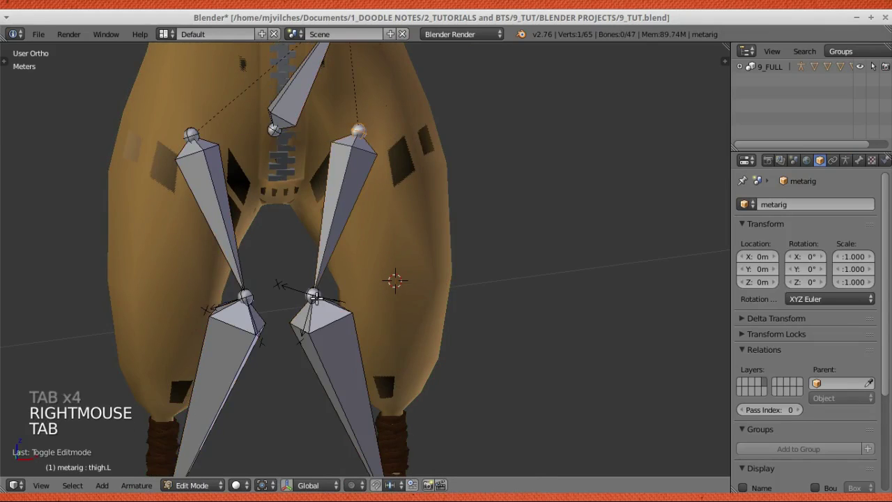
right_click(315, 295)
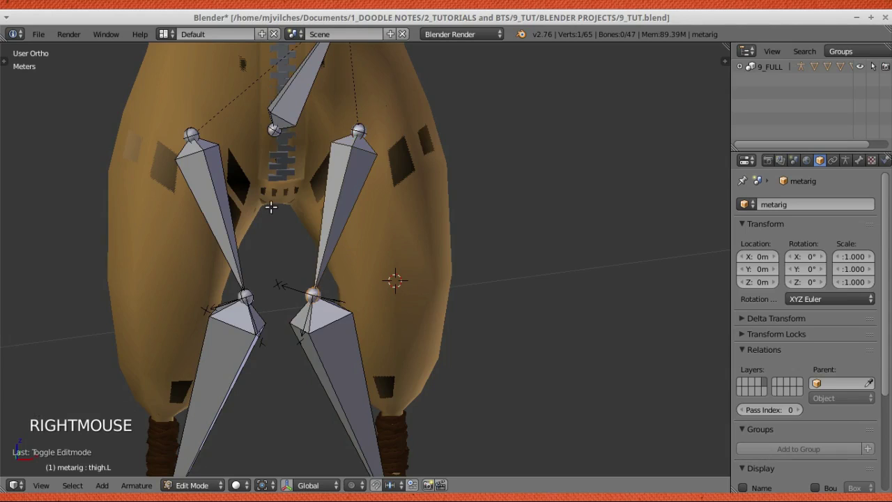
In the widened Armature properties, preview Stick bone display, then return to Octahedral.
left_click(845, 160)
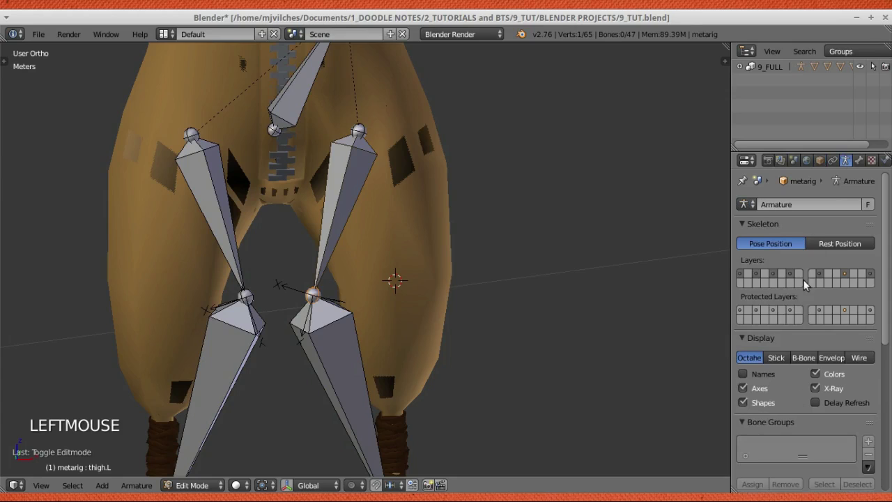
left_click_drag(731, 362, 684, 362)
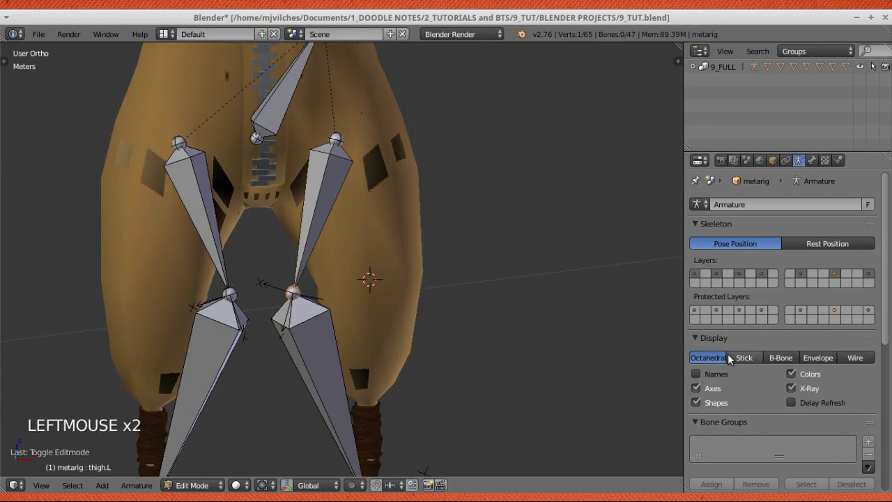
left_click(746, 357)
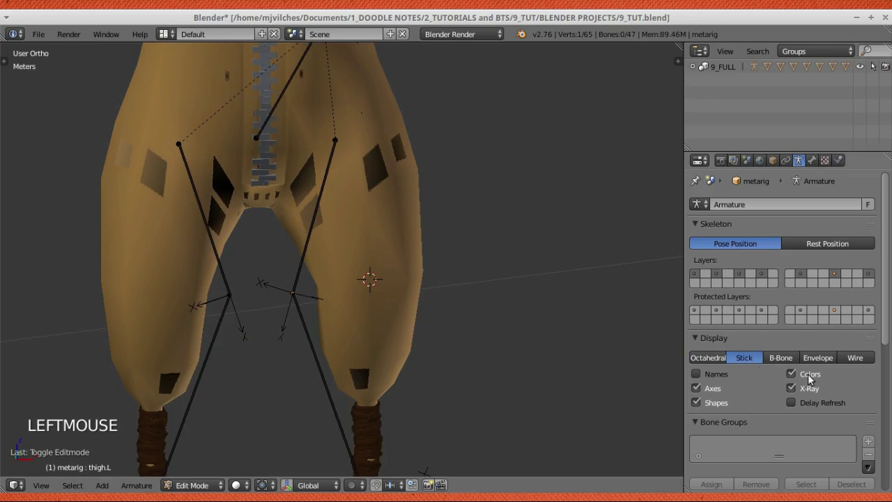
left_click(707, 358)
Snap the left knee joint onto the 3D cursor with Selection to Cursor.
right_click(295, 295)
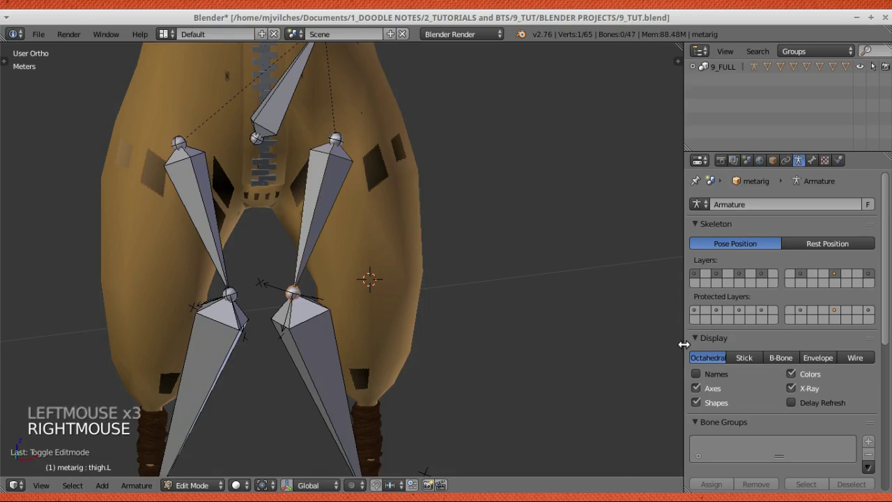
left_click_drag(682, 342, 752, 343)
scroll(517, 361, "down", 1, "shift")
middle_click_drag(369, 361, 428, 361, "shift")
scroll(428, 361, "down", 2)
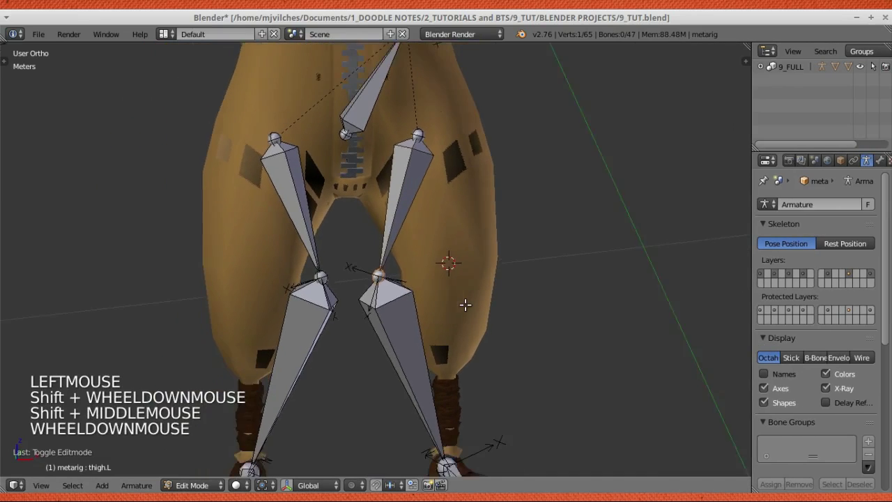
scroll(430, 309, "up", 4)
right_click(379, 283)
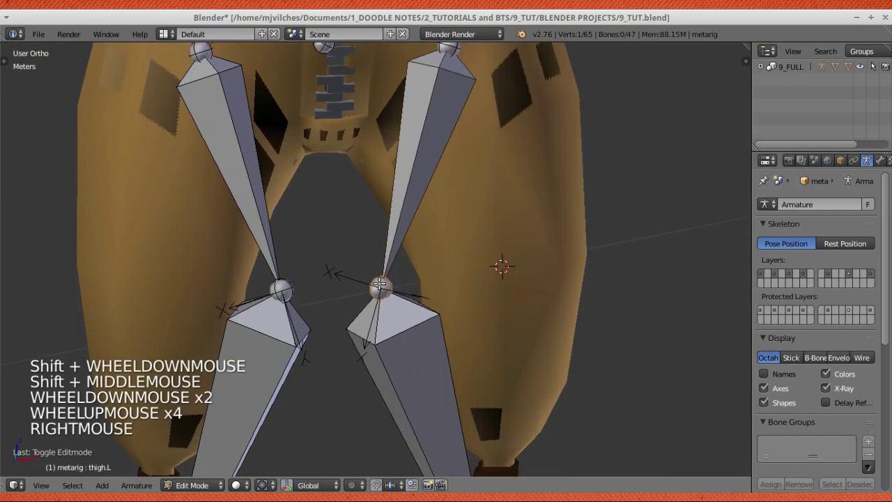
key("shift+s")
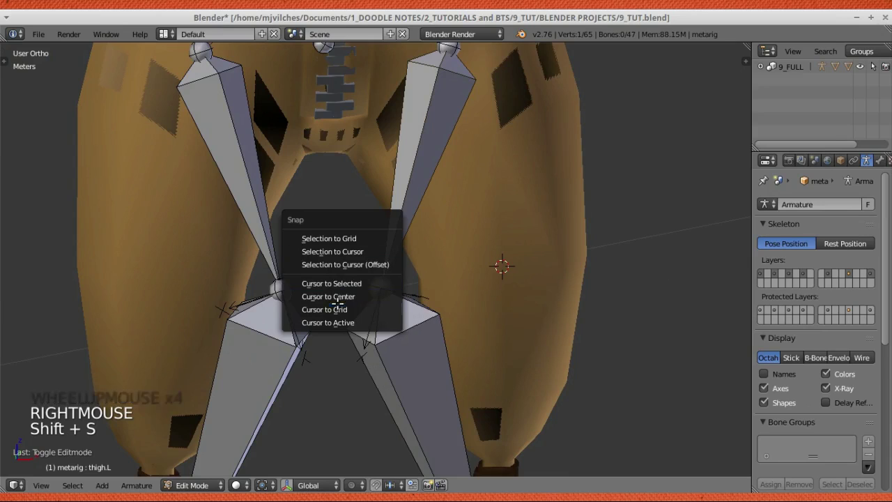
left_click(336, 252)
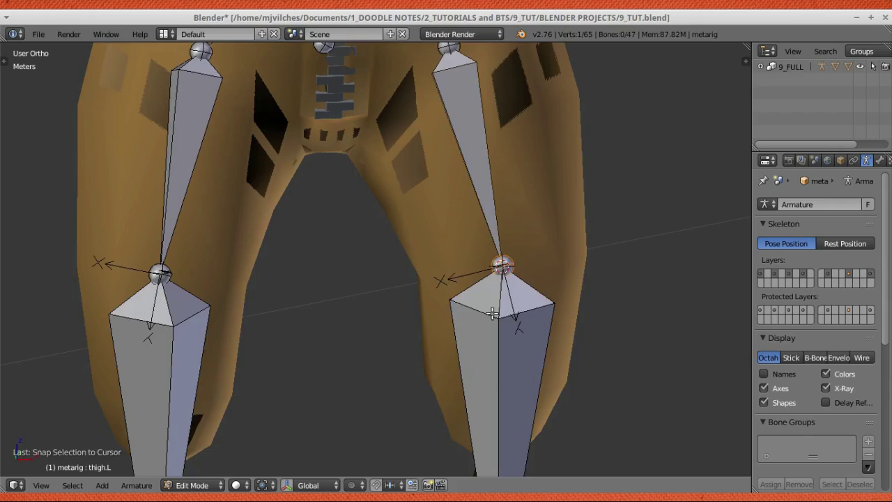
Orbit around to check the snapped knee, then switch to the Numpad 1 front view.
scroll(492, 313, "down", 6)
middle_click_drag(494, 285, 469, 269, "shift")
scroll(450, 307, "up", 3)
scroll(491, 321, "down", 2)
scroll(418, 285, "down", 3)
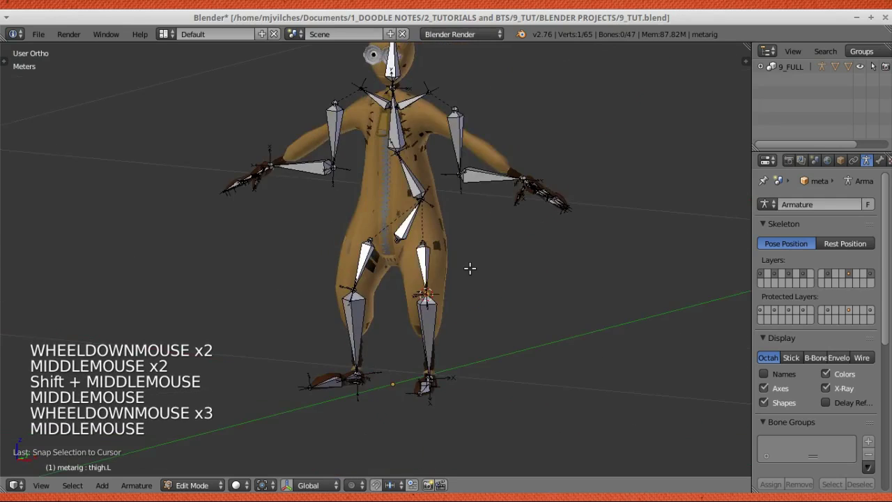
key("KP_1")
scroll(470, 268, "up", 5)
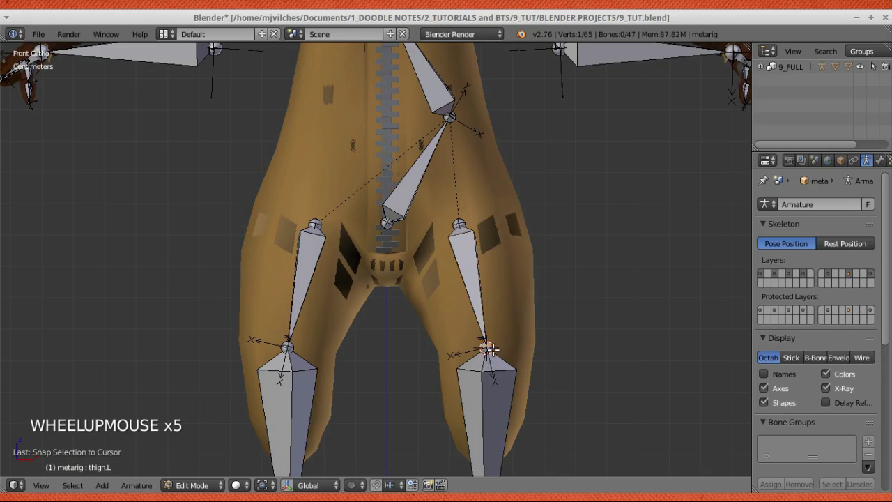
Inspect the left thigh bone, frame the whole character, then leave armature editing and select the body mesh.
right_click(474, 293)
scroll(529, 283, "down", 2)
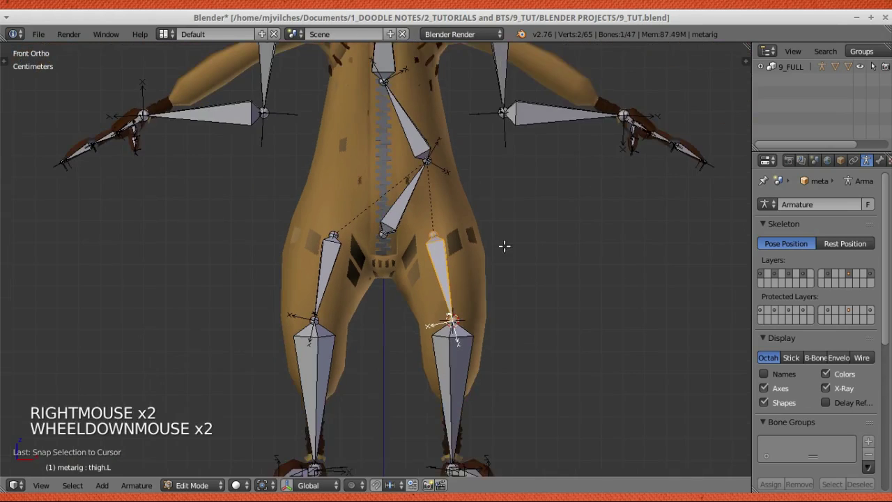
middle_click_drag(503, 247, 433, 261, "shift")
scroll(418, 188, "down", 3)
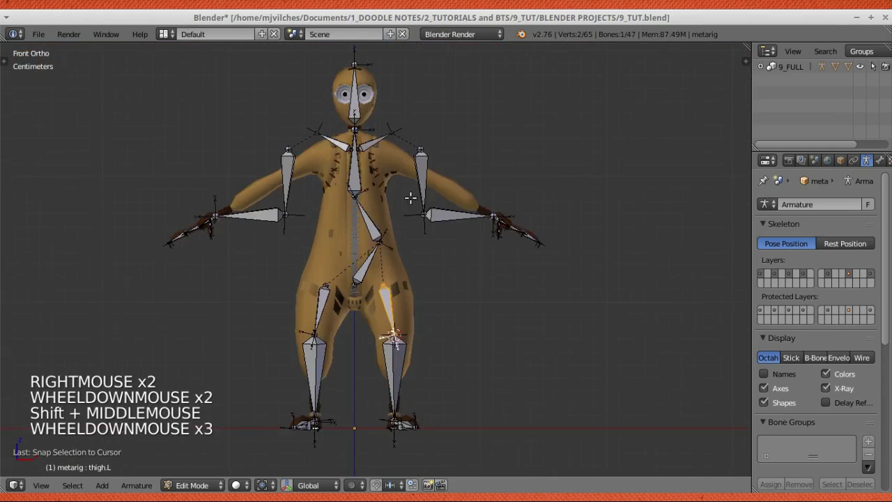
scroll(400, 223, "up", 1)
middle_click_drag(412, 196, 478, 259, "shift")
key("Tab")
right_click(332, 190)
In the body mesh's Edit Mode, select two arm edge loops and snap the 3D cursor to their centre.
scroll(335, 191, "up", 4)
key("Tab")
scroll(515, 235, "up", 2)
scroll(490, 225, "up", 2)
middle_click_drag(515, 234, 459, 292, "shift")
right_click(513, 226, "alt+shift")
middle_click_drag(460, 293, 498, 237)
right_click(313, 273, "alt+shift")
key("shift+s")
left_click(545, 281)
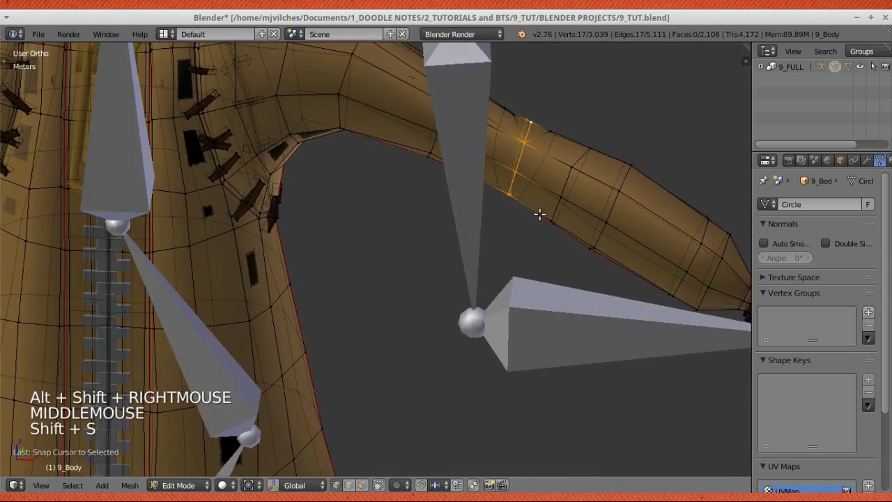
Orbit round to the character's front and clear the vertex selection.
scroll(537, 213, "down", 3)
middle_click_drag(537, 213, 456, 213)
scroll(454, 292, "down", 2)
middle_click_drag(453, 292, 435, 310)
middle_click_drag(435, 310, 391, 386, "shift")
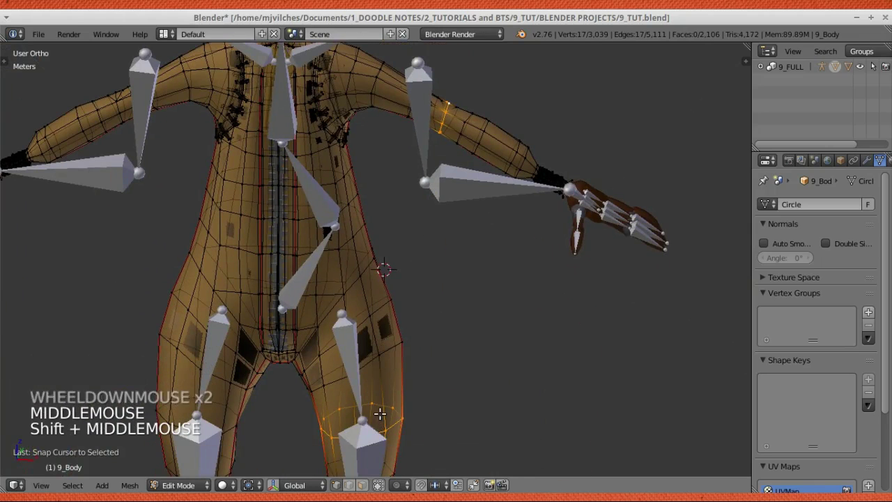
key("a")
middle_click_drag(475, 172, 425, 295, "shift")
scroll(425, 294, "up", 7)
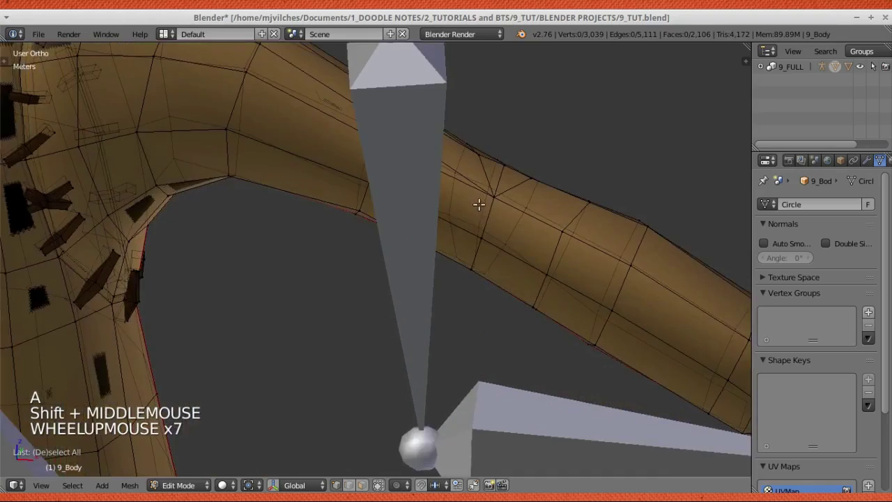
middle_click_drag(480, 202, 466, 287, "shift")
Select the elbow edge loop on the left arm and place the 3D cursor at its centre.
right_click(458, 261, "alt+shift")
scroll(458, 261, "down", 5)
scroll(512, 229, "up", 3)
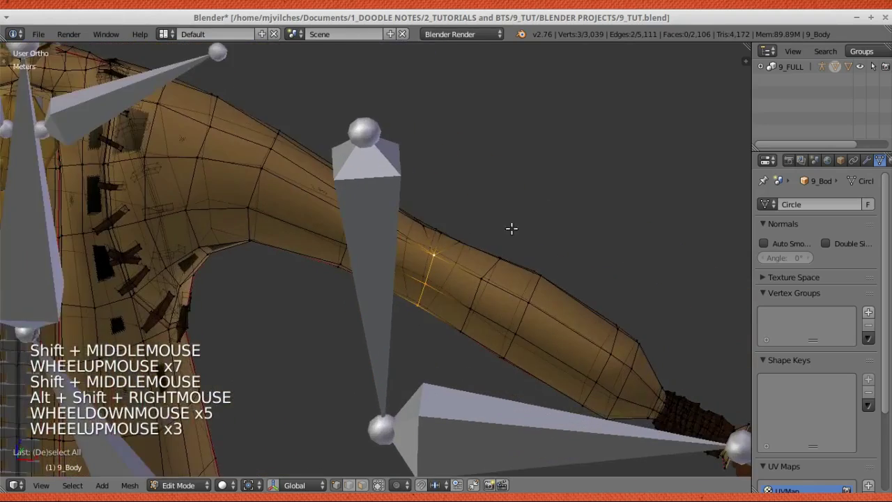
middle_click_drag(511, 229, 468, 237)
right_click(446, 239, "alt+shift")
scroll(408, 349, "down", 6)
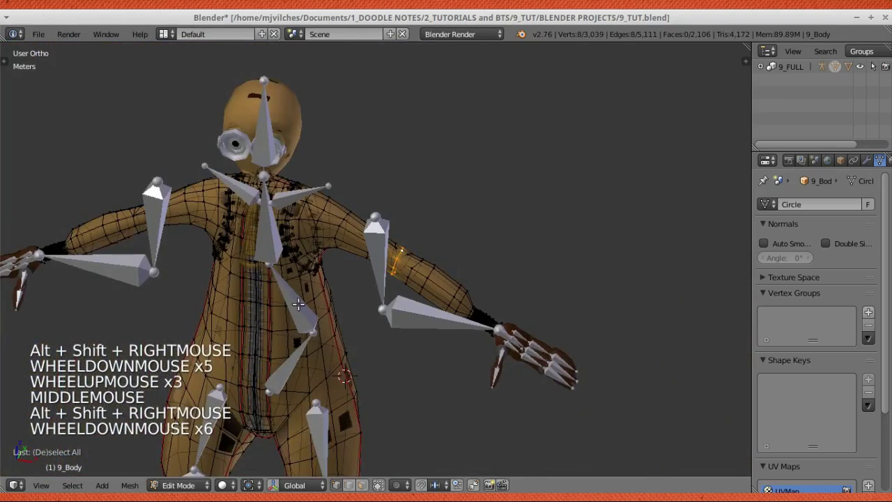
middle_click_drag(408, 348, 454, 237)
scroll(409, 350, "up", 3)
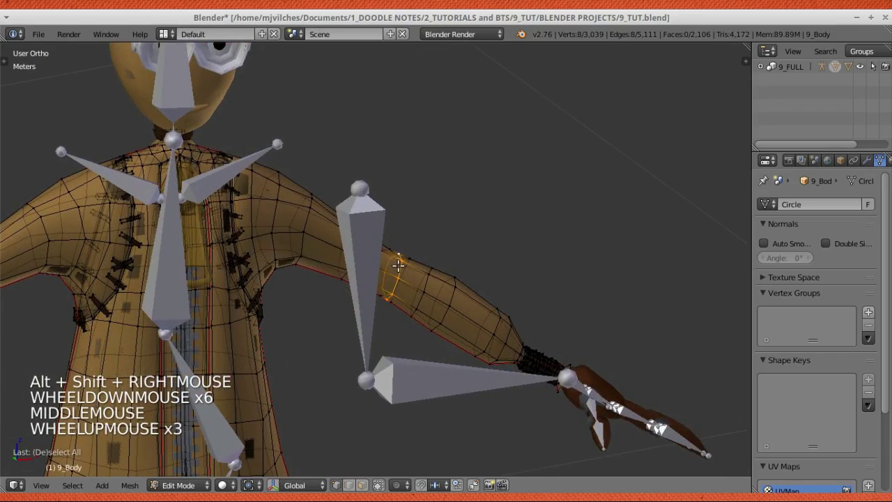
key("shift+s")
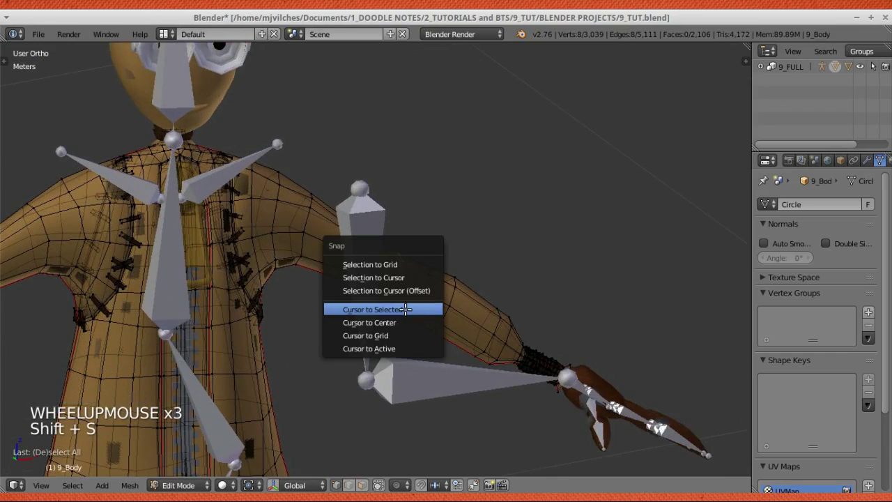
left_click(403, 309)
Edit the armature and snap the left elbow joint onto the 3D cursor with Selection to Cursor.
key("Tab")
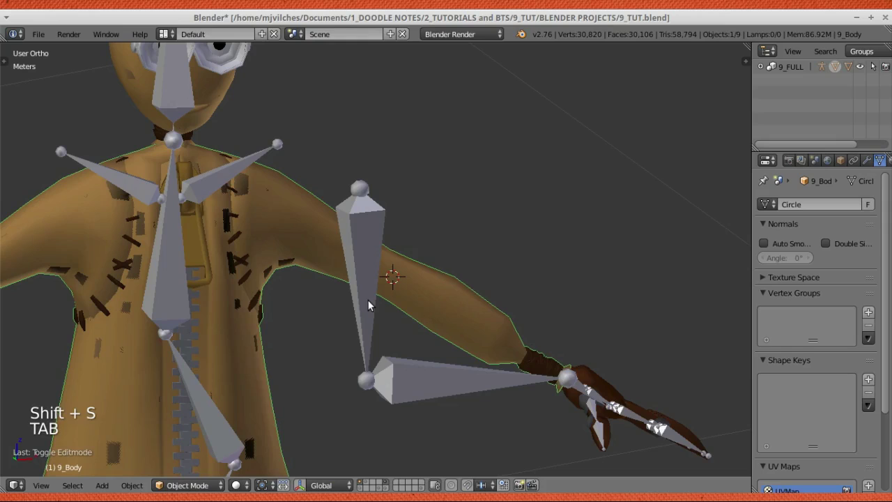
right_click(369, 300)
key("Tab")
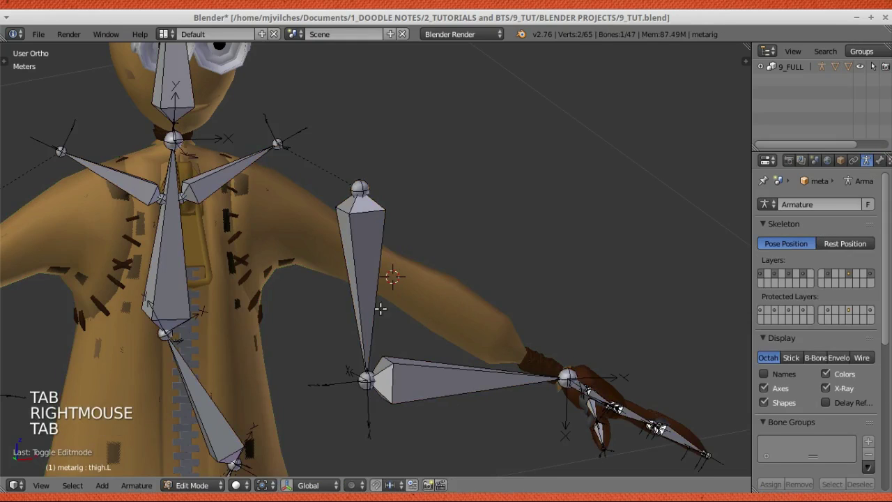
right_click(365, 379)
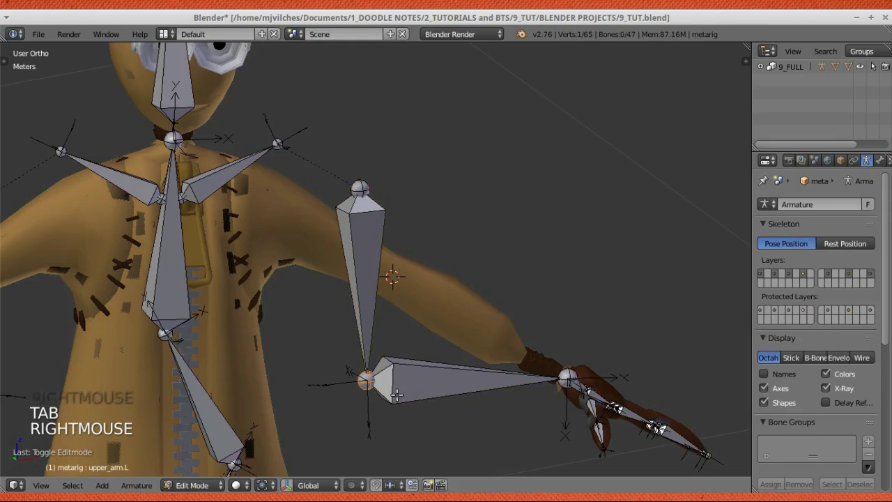
key("shift+s")
left_click(443, 274)
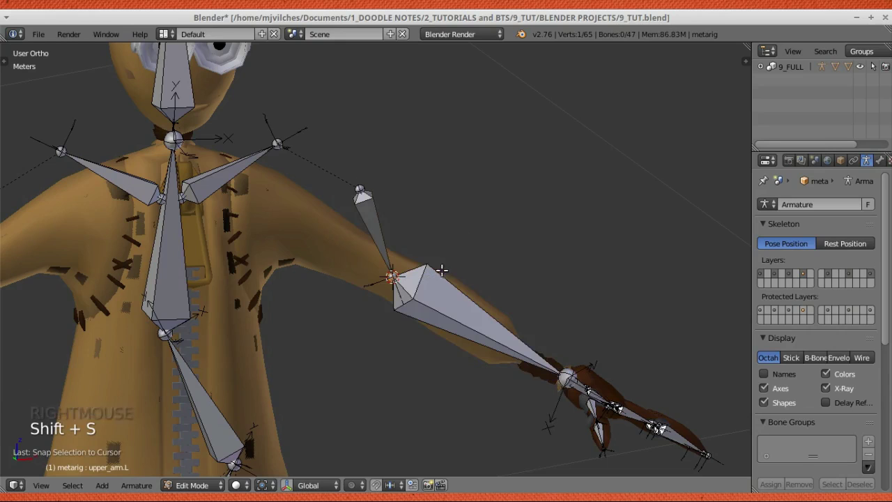
Show the rig in front orthographic view, centred on the chest and shoulders.
scroll(391, 237, "down", 2)
middle_click_drag(377, 225, 509, 326, "shift")
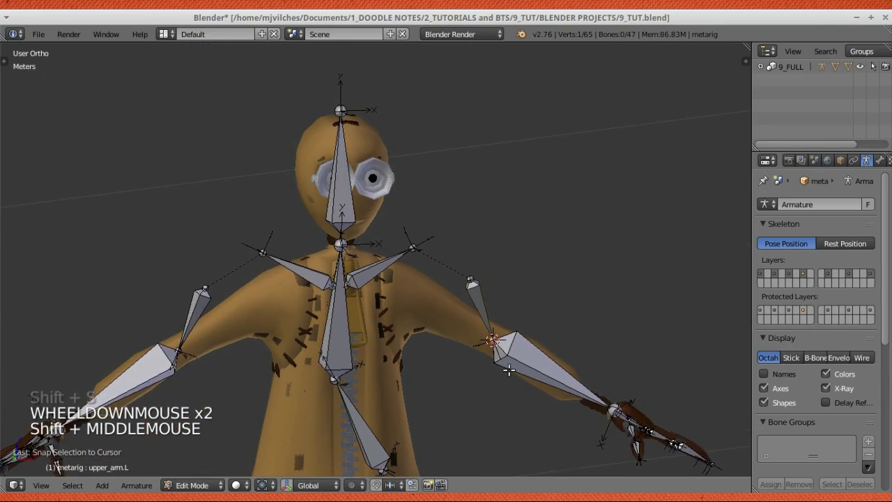
key("KP_1")
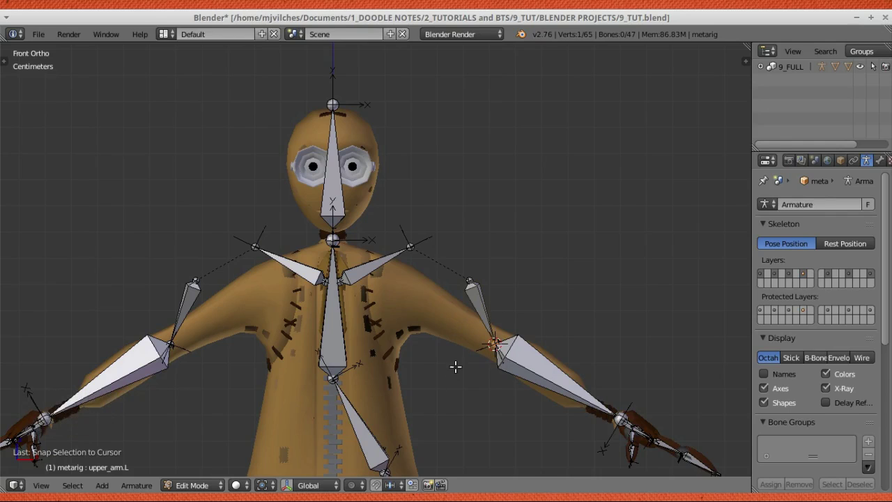
scroll(498, 338, "up", 2)
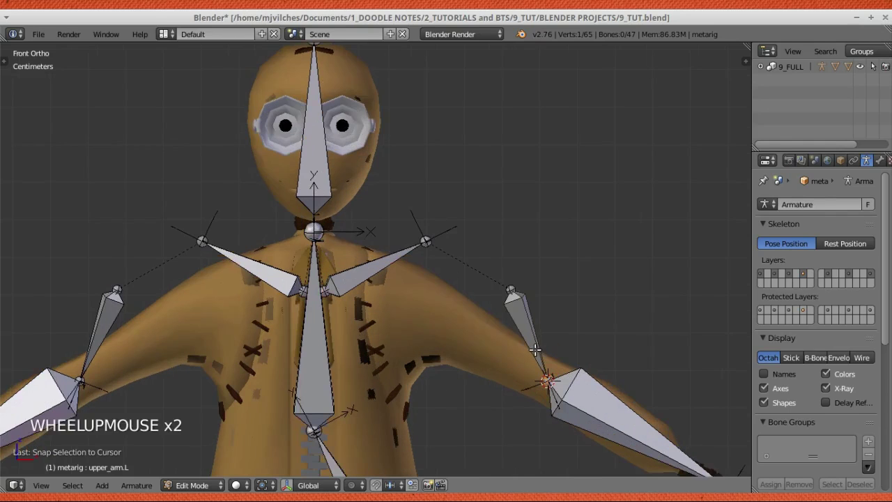
middle_click_drag(457, 339, 432, 335, "shift")
Place the 3D cursor at the centre of the body's left shoulder edge loop.
right_click(423, 306)
key("Tab")
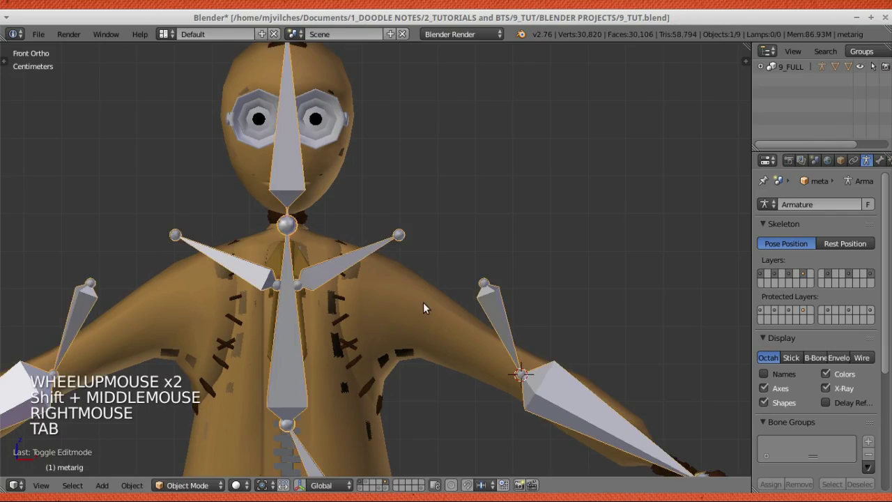
right_click(388, 249)
scroll(388, 249, "down", 5)
middle_click_drag(388, 249, 290, 415, "shift")
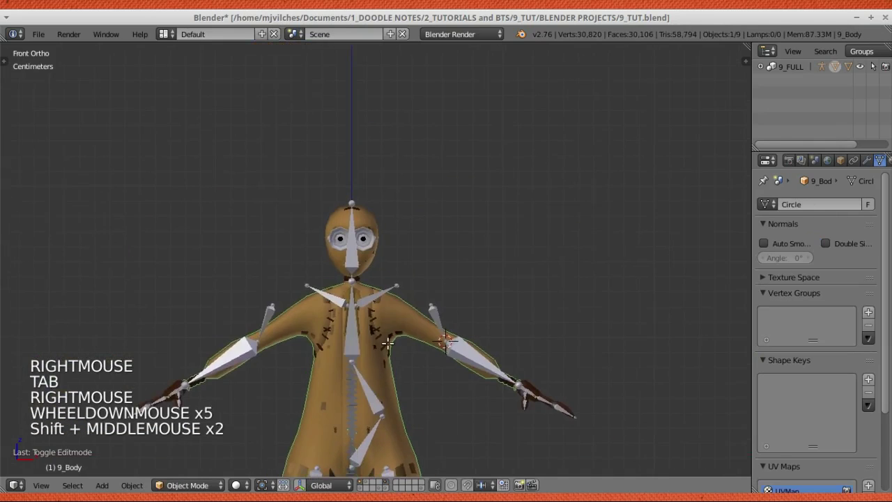
key("Tab")
scroll(414, 339, "up", 6)
key("a")
right_click(393, 398, "alt+shift")
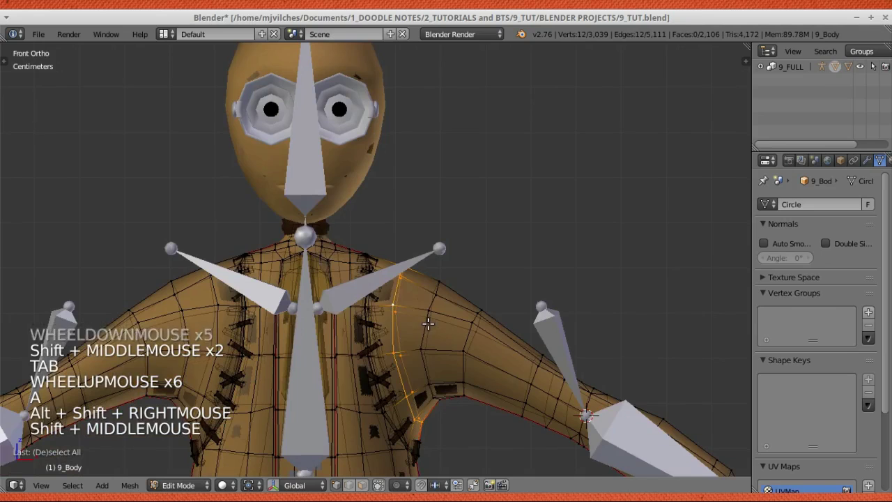
key("shift+s")
left_click(408, 356)
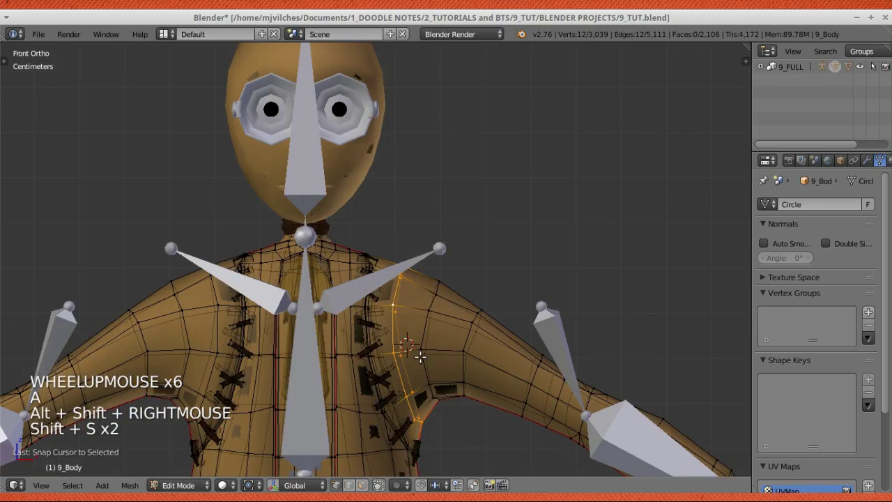
Snap the shoulder.L tail and upper_arm head joints onto the 3D cursor.
key("Tab")
right_click(438, 248)
key("Tab")
right_click(438, 248)
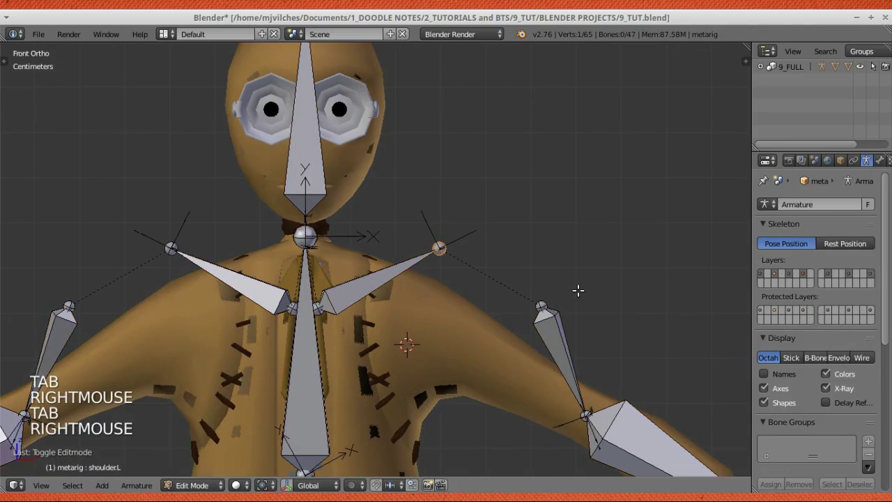
right_click(541, 299, "shift")
key("shift+s")
left_click(540, 239)
scroll(461, 321, "down", 1)
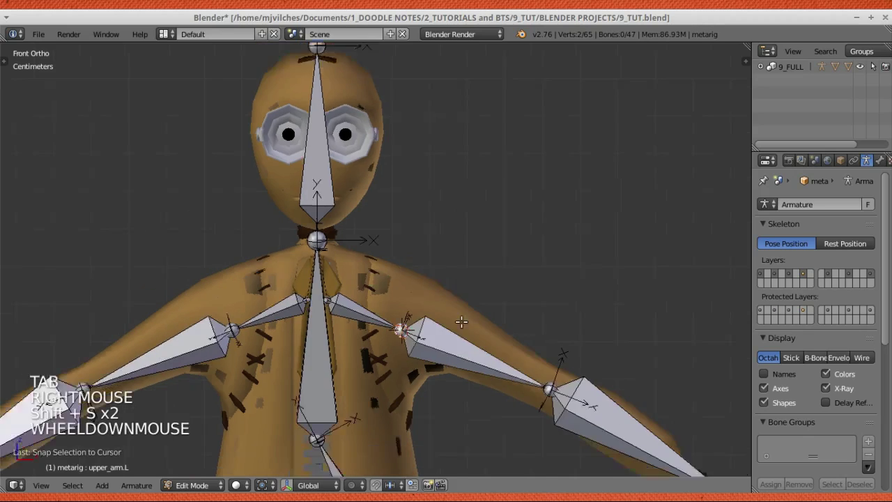
scroll(461, 321, "down", 2)
middle_click_drag(462, 322, 345, 327, "shift")
key("Tab")
Place the 3D cursor at the centre of the body's waist edge loop.
right_click(344, 328)
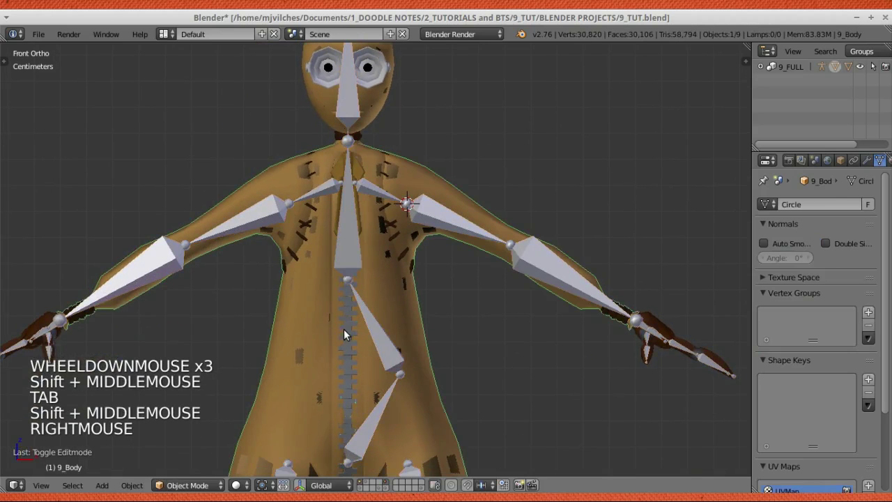
key("Tab")
key("a")
key("a")
middle_click_drag(428, 373, 397, 322, "shift")
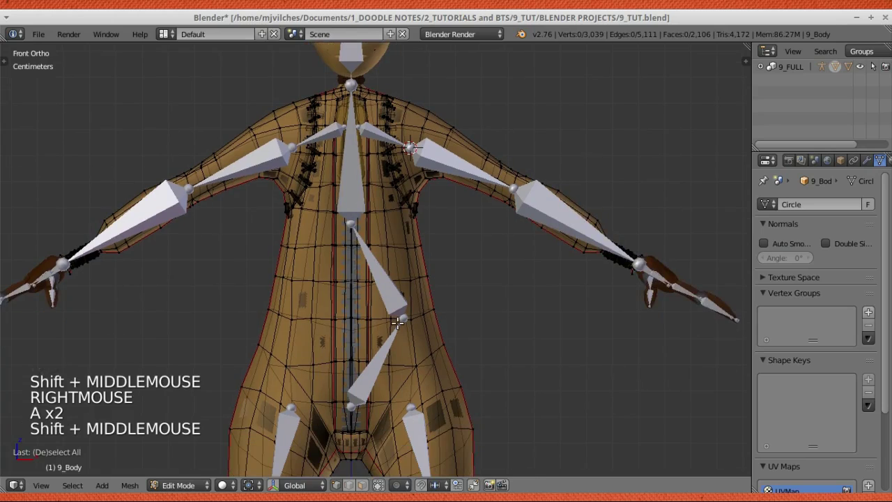
right_click(394, 319, "alt+shift")
scroll(408, 323, "up", 3)
key("shift+s")
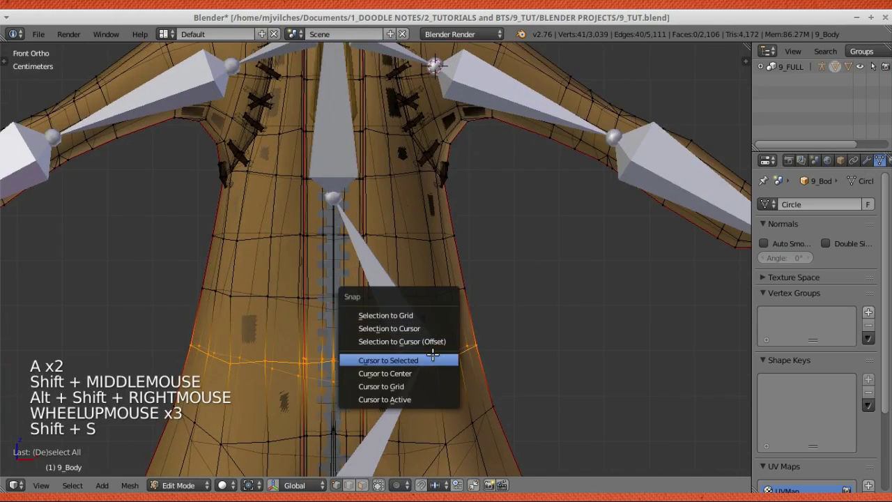
left_click(422, 360)
Look over the whole character, selecting the body and a hand and viewing the legs.
key("Tab")
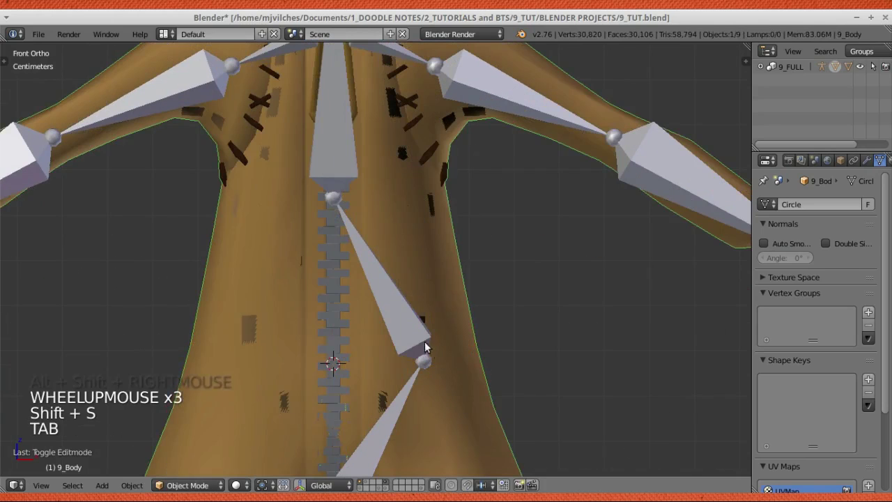
right_click(422, 360)
key("Tab")
key("Tab")
right_click(405, 327)
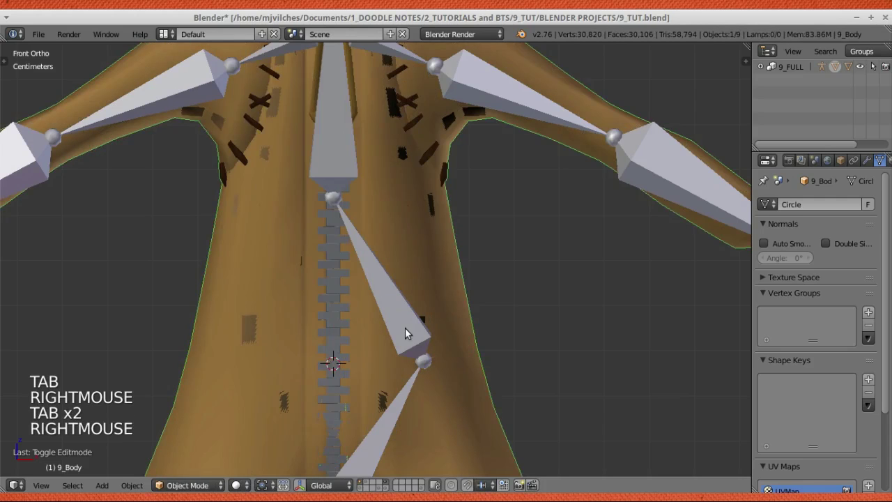
scroll(584, 250, "down", 3)
middle_click_drag(584, 250, 579, 209, "shift")
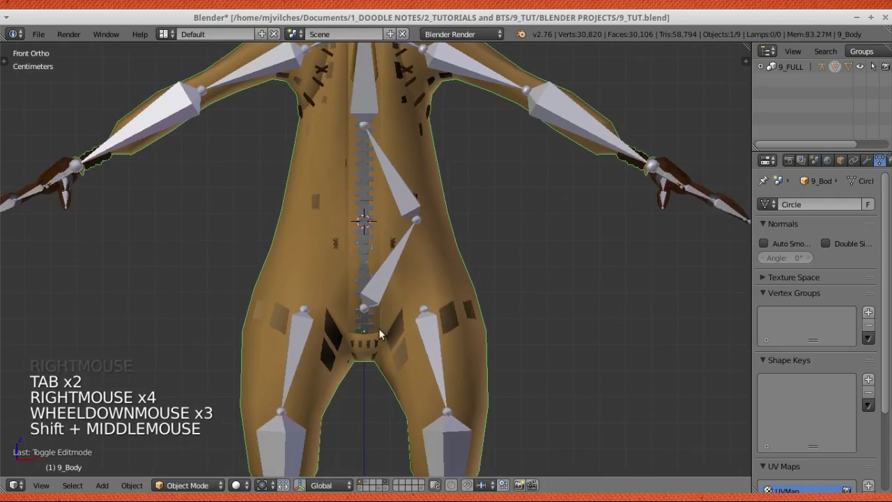
scroll(153, 191, "down", 1)
right_click(158, 189)
right_click(217, 116)
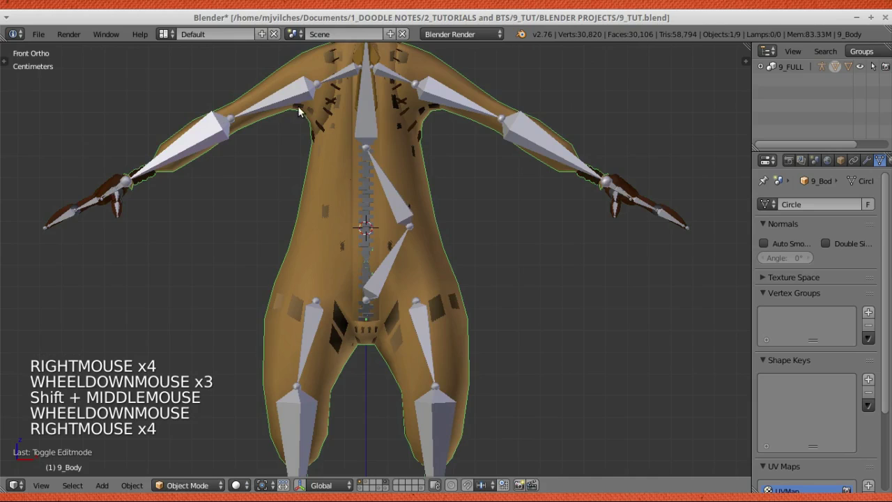
right_click(352, 120)
right_click(383, 272)
middle_click_drag(383, 272, 418, 132, "shift")
middle_click_drag(499, 397, 458, 359, "shift")
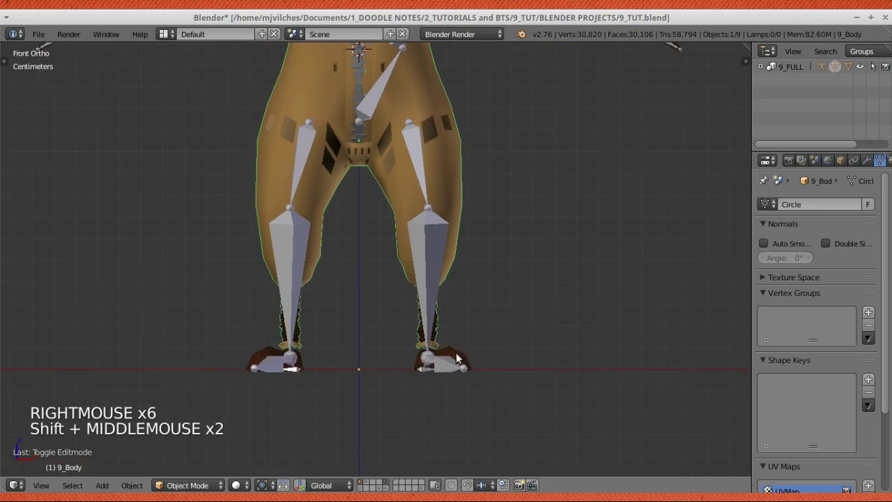
Select the armature's hips joint in bone editing and snap it onto the 3D cursor.
right_click(426, 296)
right_click(434, 301)
middle_click_drag(435, 230, 429, 358, "shift")
scroll(429, 357, "up", 2)
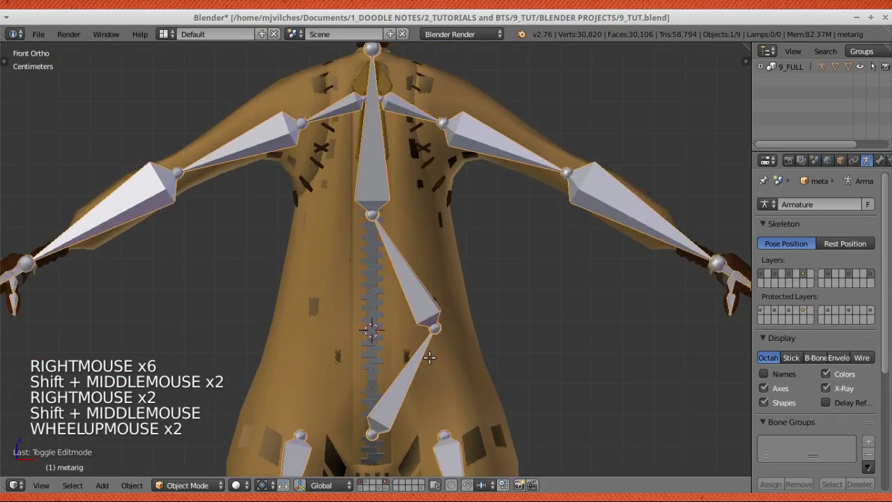
key("Tab")
right_click(429, 357)
key("shift+s")
left_click(431, 298)
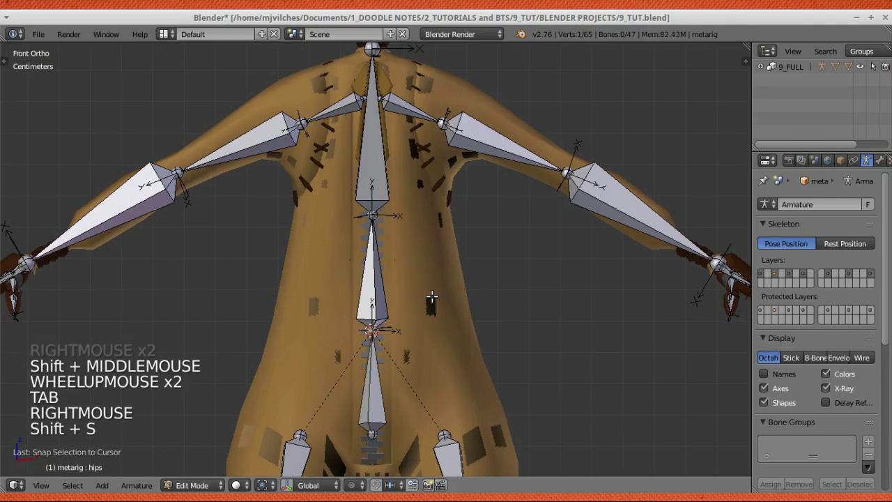
scroll(408, 339, "down", 8)
Deselect all bones, frame the leg in Right Ortho view and select the thigh.L bone.
scroll(364, 384, "up", 2)
middle_click_drag(354, 391, 392, 358, "shift")
key("a")
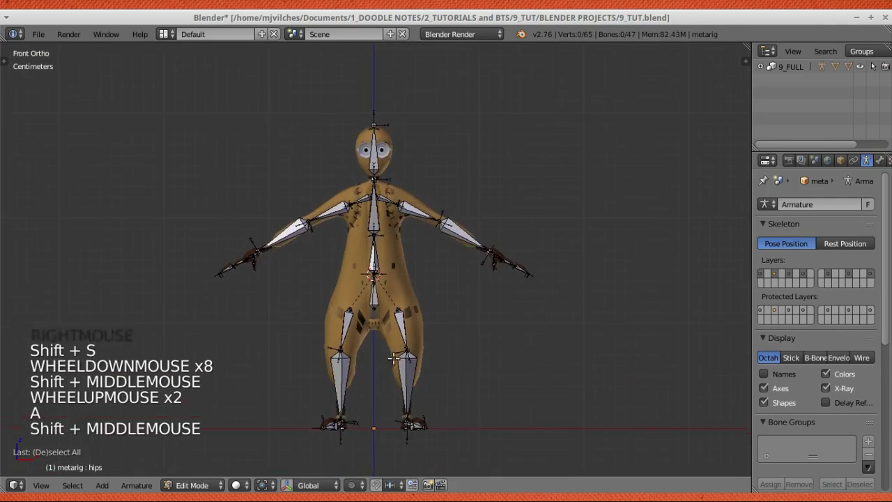
scroll(392, 358, "up", 2)
scroll(442, 270, "down", 3)
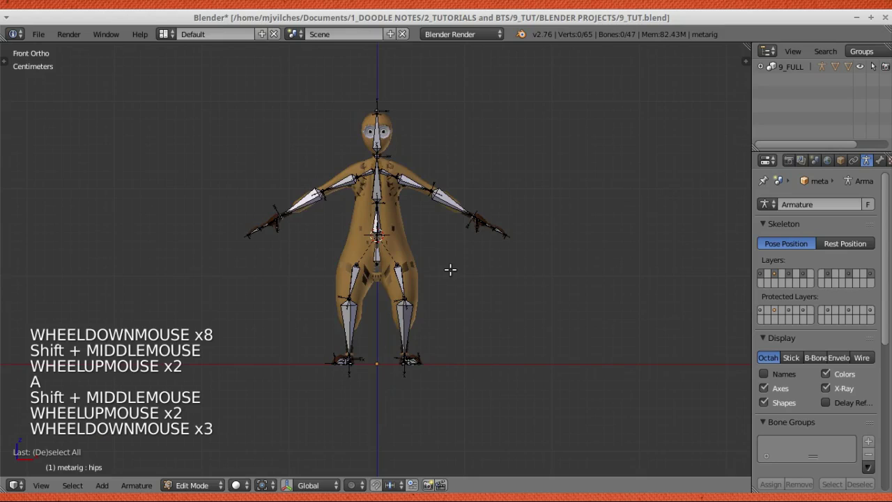
key("KP_3")
scroll(369, 201, "up", 3)
scroll(370, 201, "down", 1)
middle_click_drag(369, 201, 322, 227, "shift")
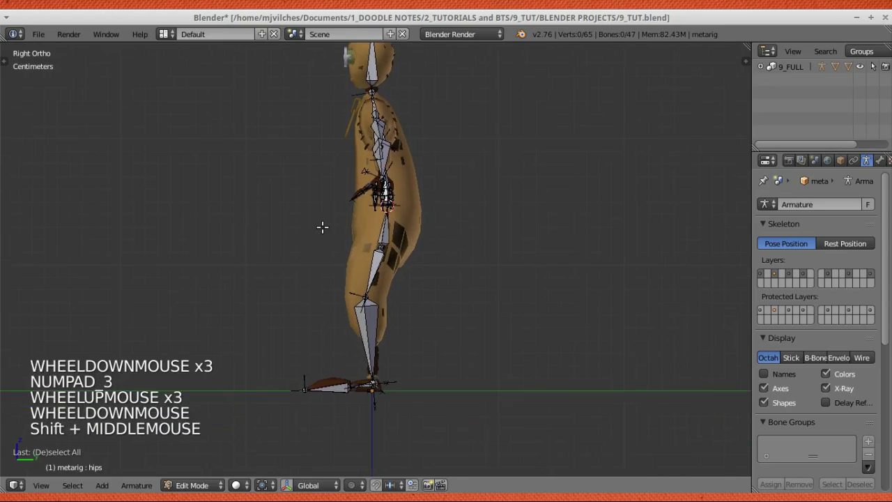
scroll(269, 219, "up", 3)
middle_click_drag(267, 216, 290, 261, "shift")
scroll(291, 261, "down", 3)
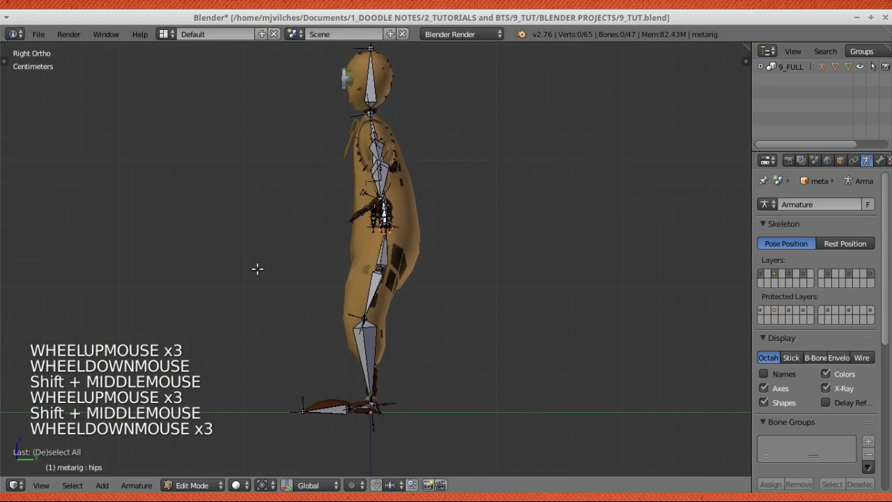
scroll(257, 268, "up", 3)
right_click(356, 355)
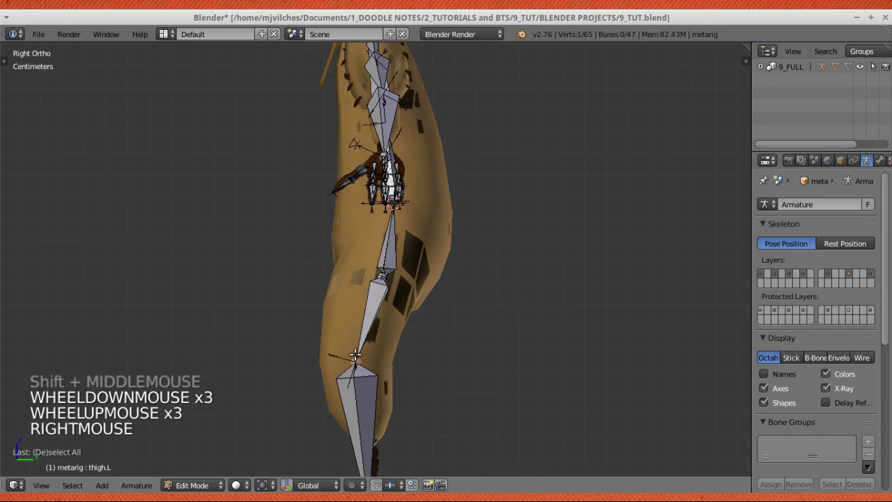
Make a first pass moving the selected knee joints in front view.
key("KP_1")
key("g")
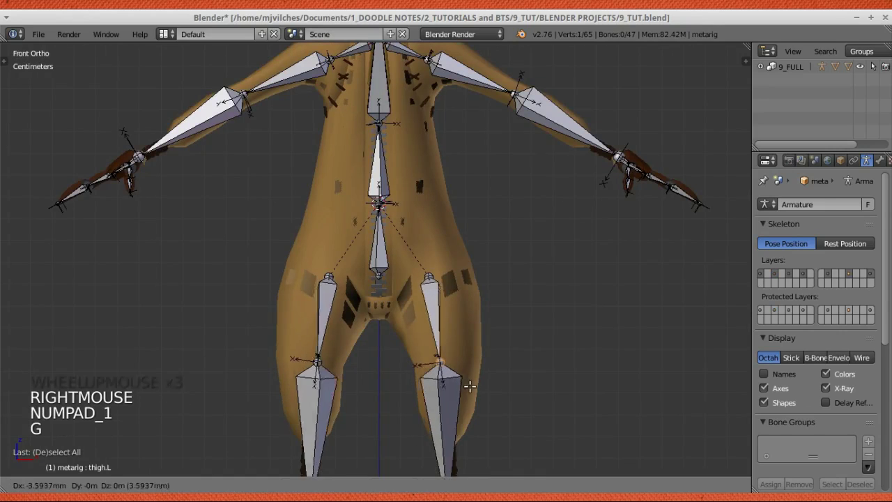
left_click(511, 364)
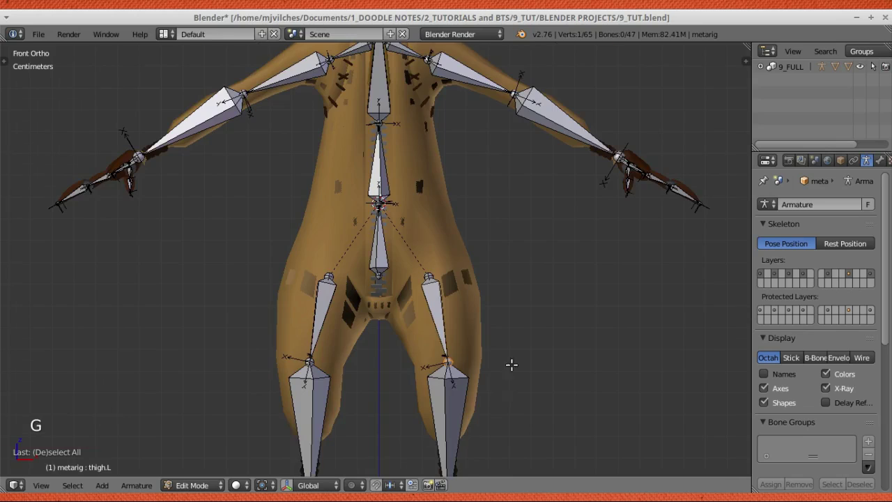
scroll(538, 288, "up", 2)
middle_click_drag(511, 364, 530, 288, "shift")
key("g")
left_click(551, 290)
scroll(550, 290, "down", 2)
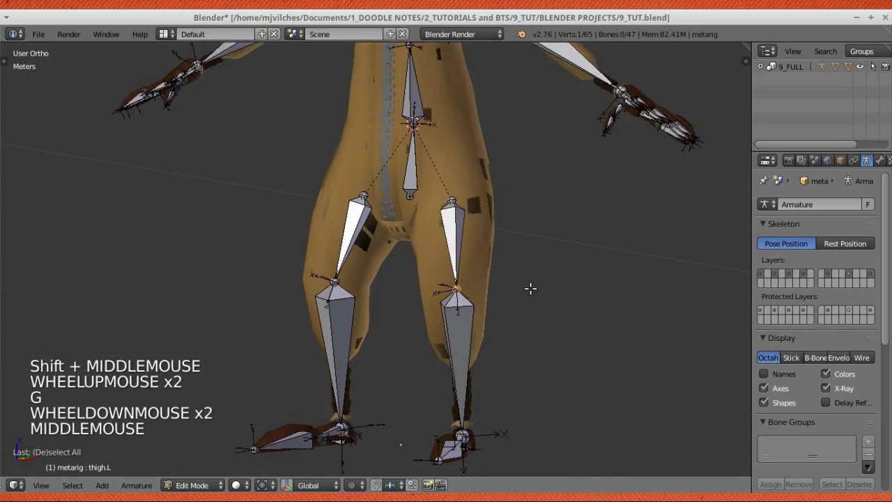
key("KP_3")
scroll(329, 301, "up", 4)
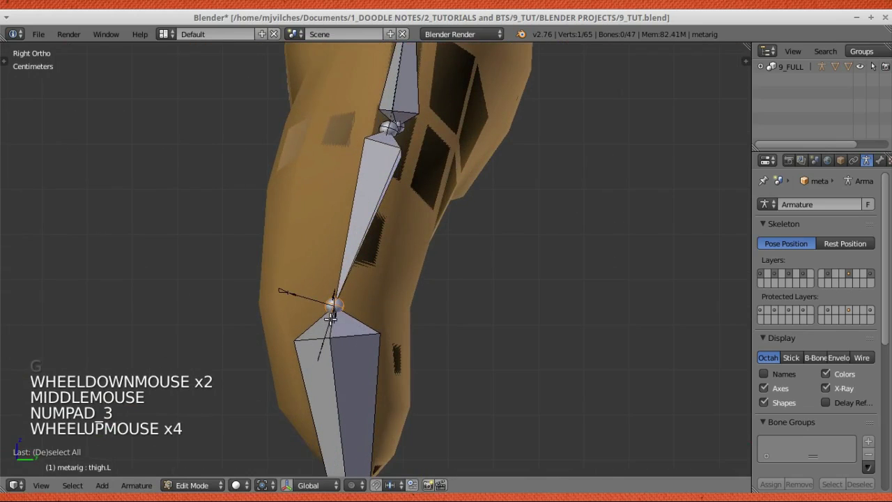
Enter the body mesh's edit mode to check where the knee edge loops lie.
right_click(406, 235)
key("Tab")
right_click(407, 234)
key("Tab")
key("a")
key("a")
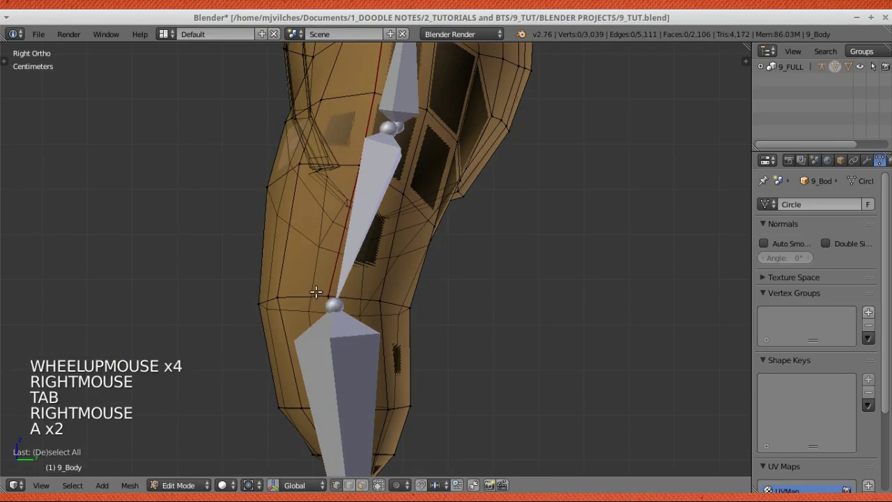
key("Tab")
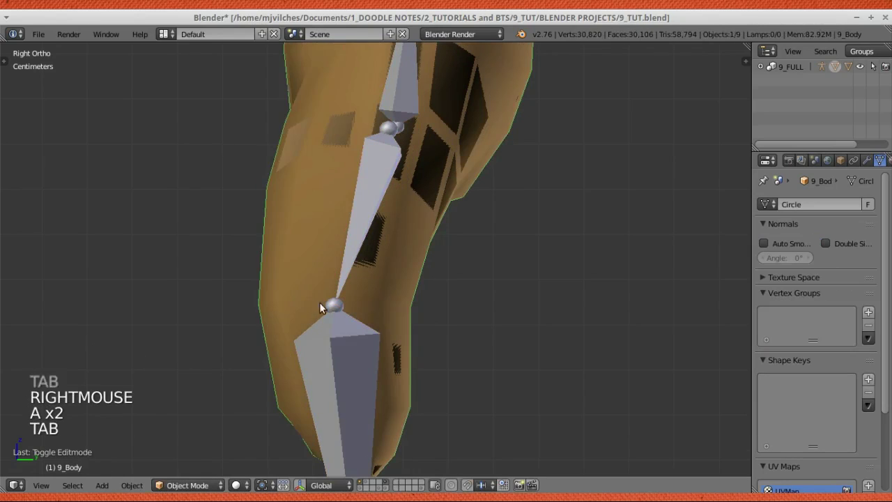
Reselect the armature through the overlapping objects and return to bone editing.
right_click(334, 309)
key("Tab")
key("Tab")
right_click(335, 343)
right_click(334, 345)
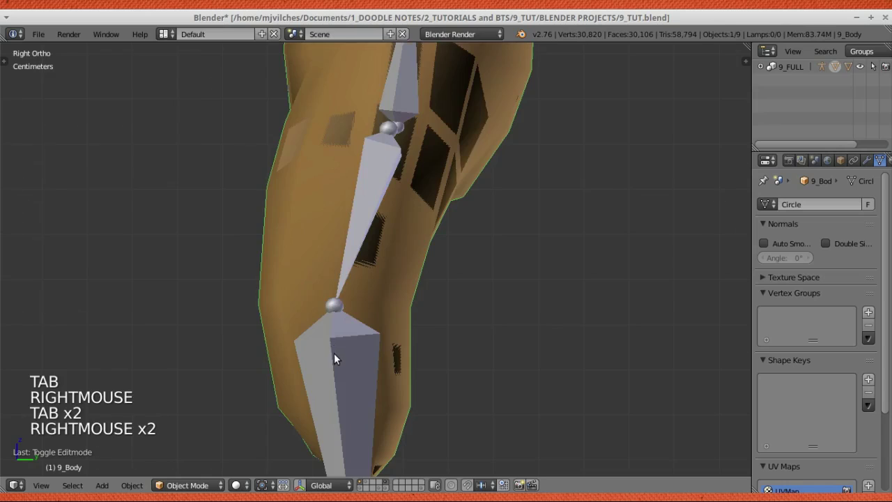
scroll(334, 353, "down", 4)
middle_click_drag(334, 354, 466, 357)
right_click(477, 331)
right_click(477, 341)
right_click(477, 353)
right_click(477, 354)
right_click(477, 353)
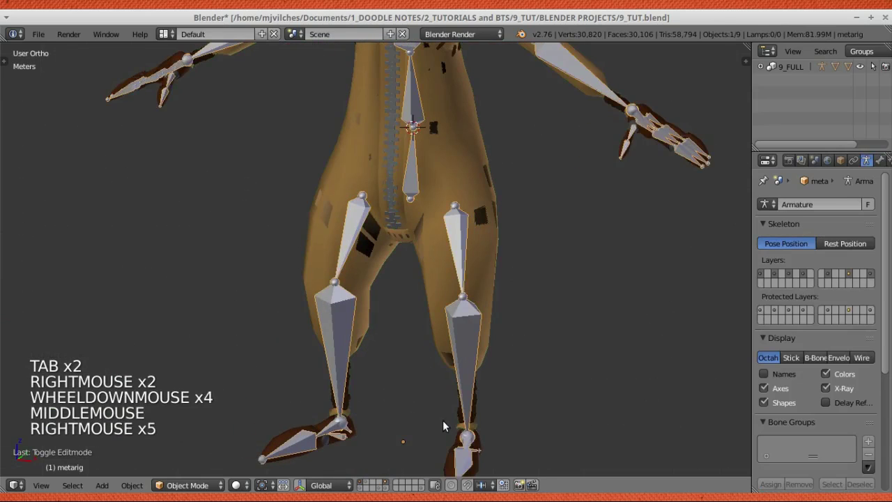
key("Tab")
Move the knee joints outward into the knee loops, checking from the front view.
key("g")
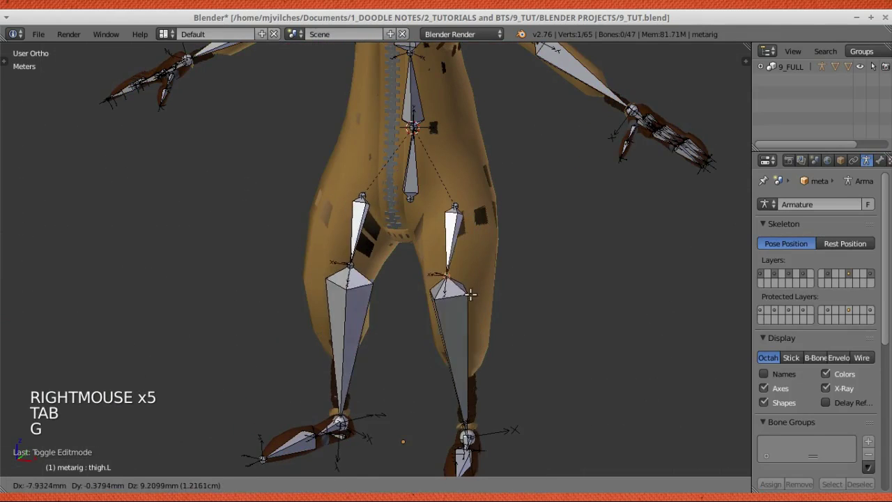
scroll(470, 300, "up", 4)
middle_click_drag(536, 310, 471, 300, "shift")
key("KP_1")
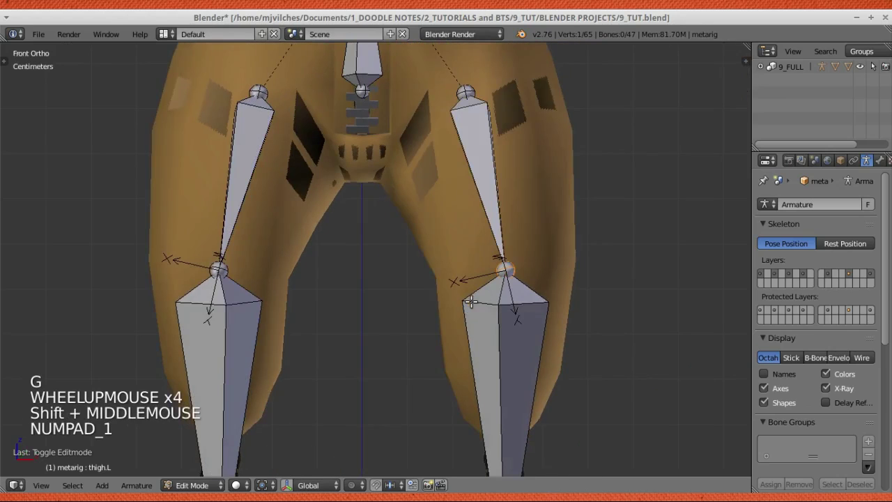
scroll(508, 281, "up", 2)
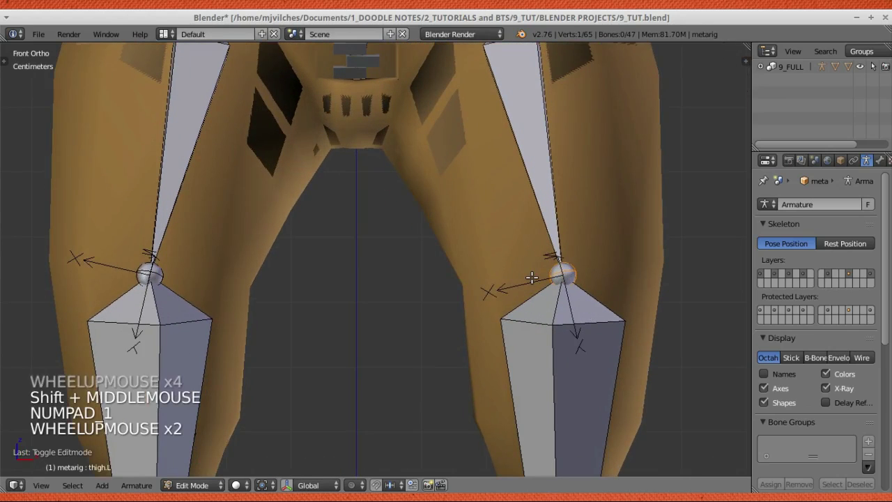
scroll(551, 289, "down", 2)
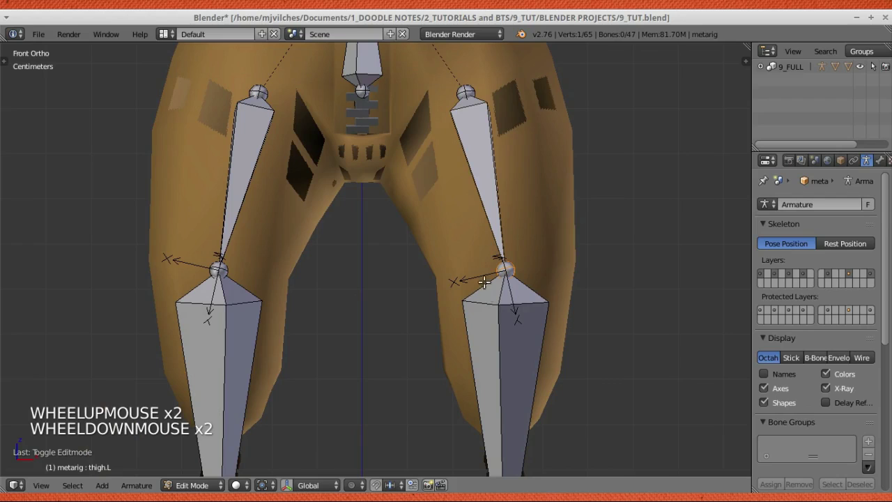
key("g")
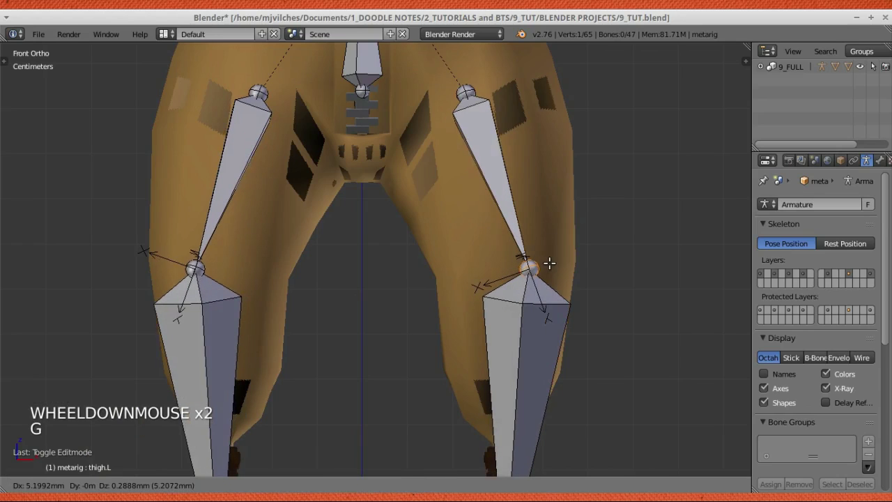
left_click(554, 265)
Fine-tune the knee joint twice from an angled view until it sits centred.
middle_click_drag(554, 265, 413, 375)
key("g")
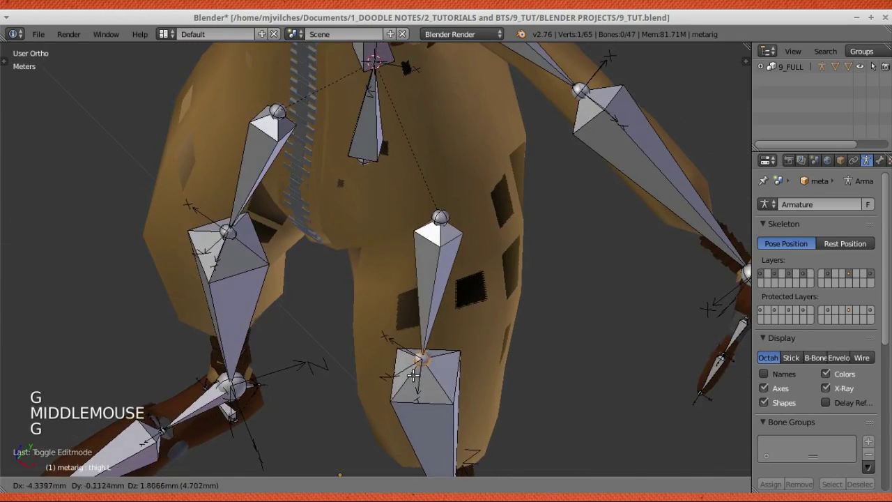
left_click(445, 393)
key("g")
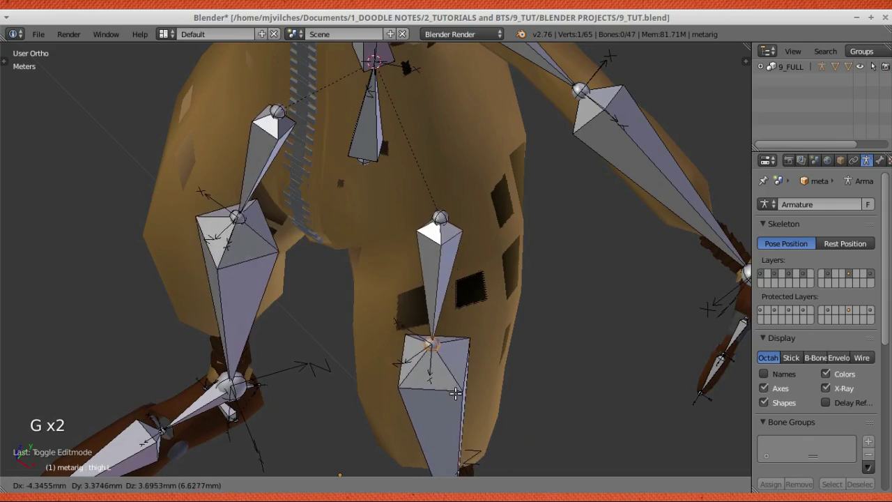
left_click(448, 397)
middle_click_drag(449, 397, 537, 283)
scroll(565, 287, "down", 7)
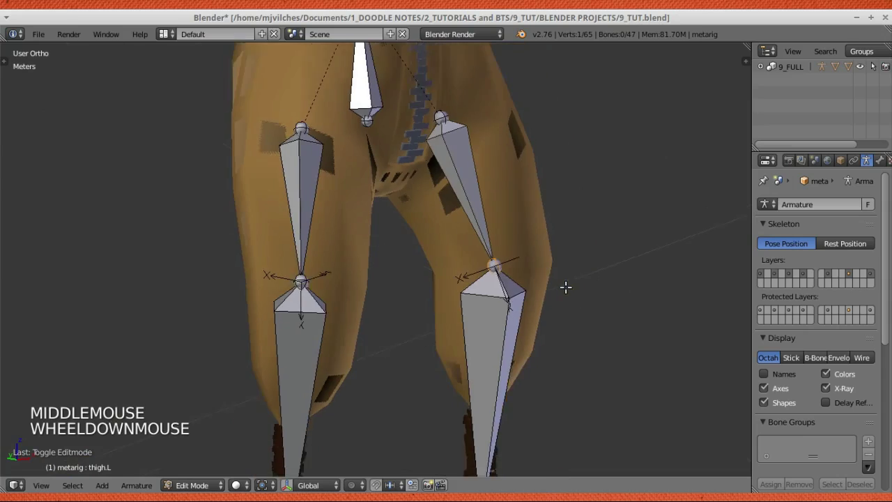
key("KP_1")
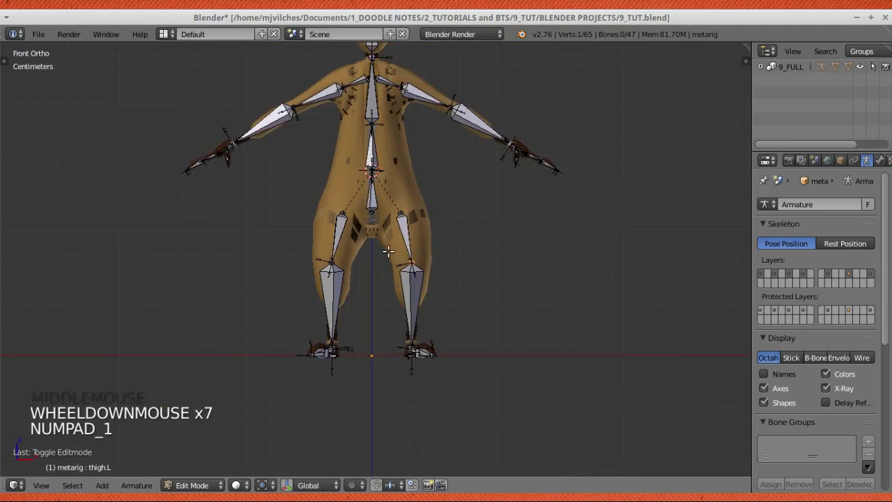
Centre the full rig in front view, then select the left thigh bone and zoom to check it.
scroll(526, 277, "down", 2)
middle_click_drag(526, 276, 423, 334, "shift")
scroll(416, 351, "up", 2)
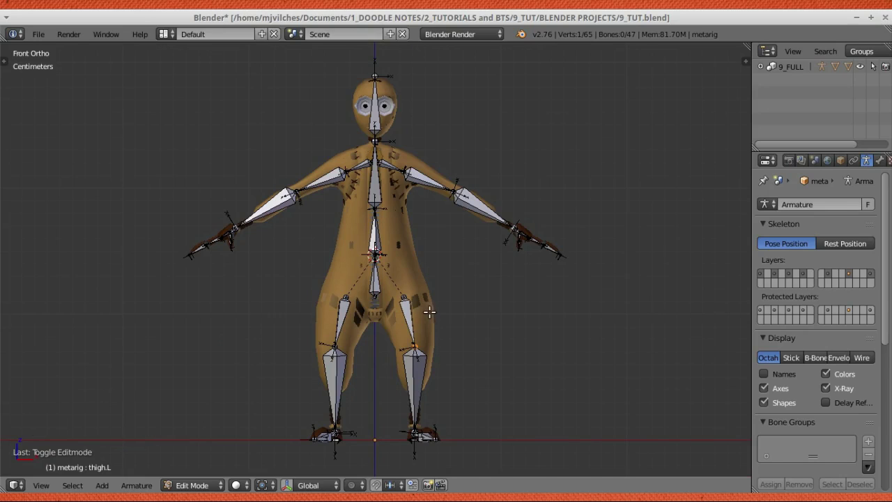
scroll(429, 312, "up", 2)
scroll(432, 313, "down", 3)
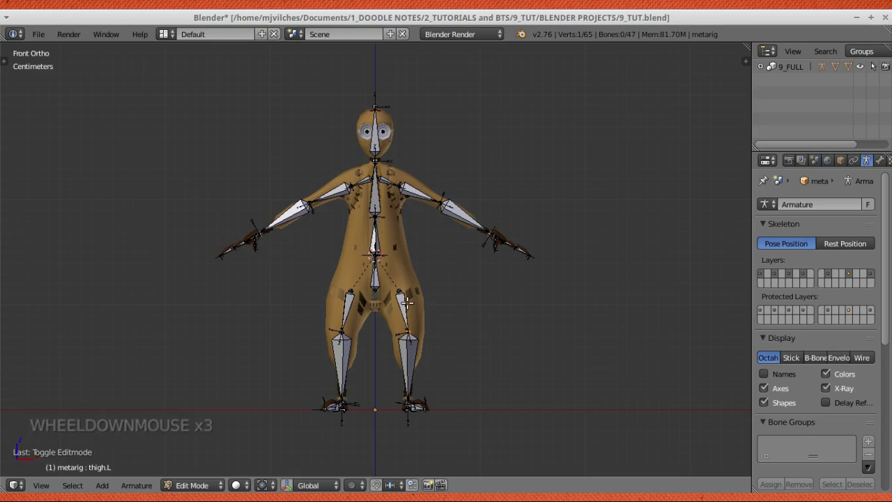
right_click(416, 301)
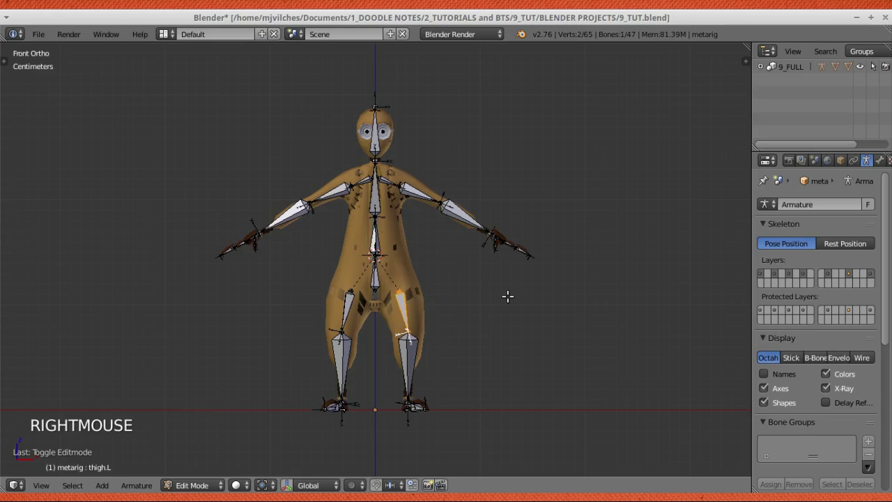
scroll(425, 289, "up", 3)
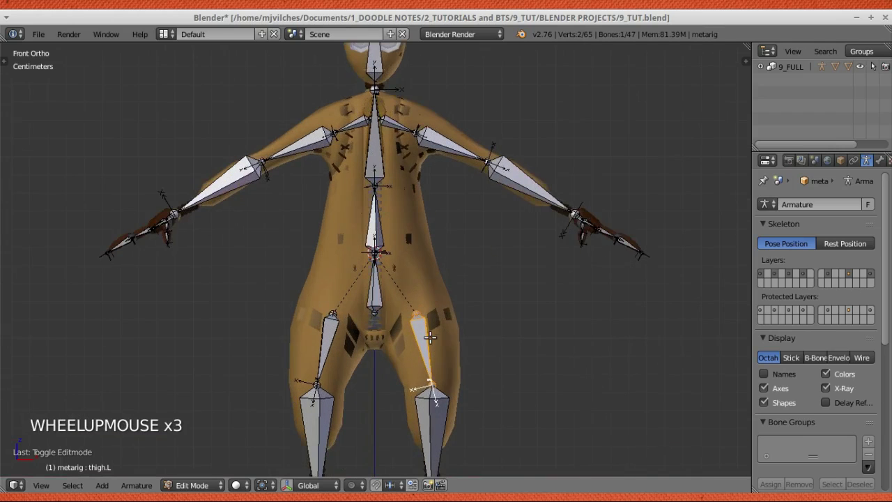
scroll(434, 332, "down", 3)
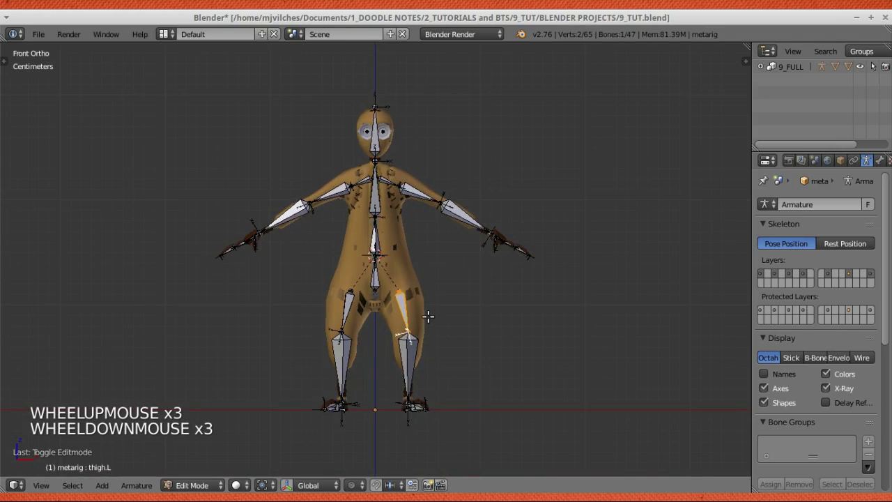